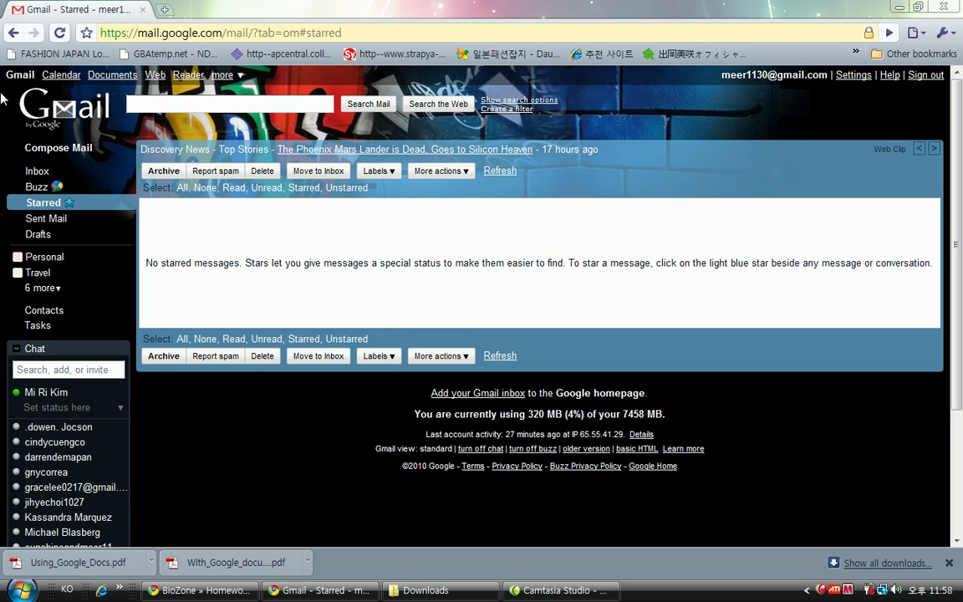
Open the Google Docs item list from Gmail and look through the stored documents.
left_click(99, 79)
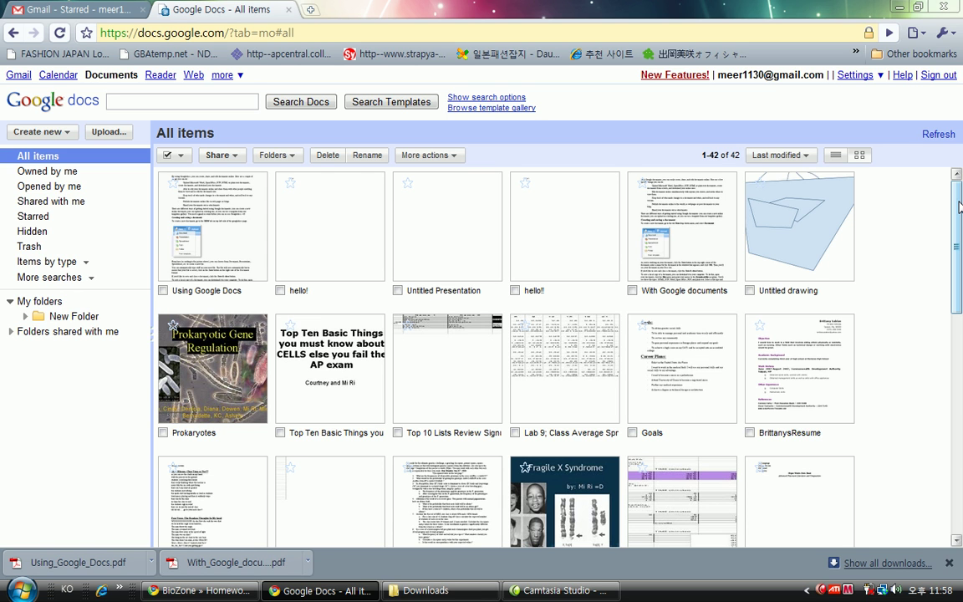
mouse_move(960, 208)
left_mouse_down()
mouse_move(958, 421)
mouse_move(958, 220)
left_mouse_up()
left_click_drag(961, 169, 961, 98)
left_click_drag(960, 227, 960, 262)
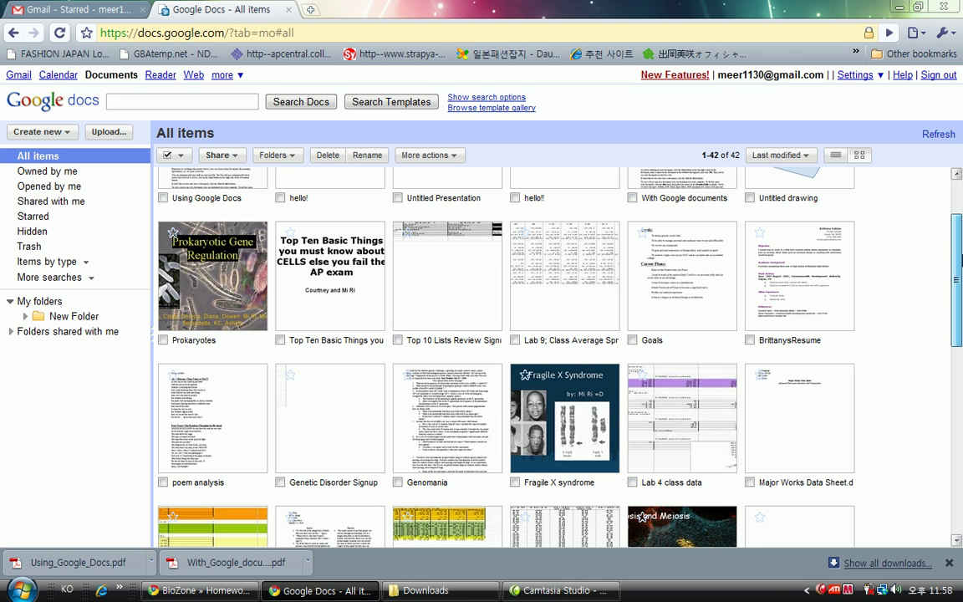
left_click_drag(960, 262, 955, 87)
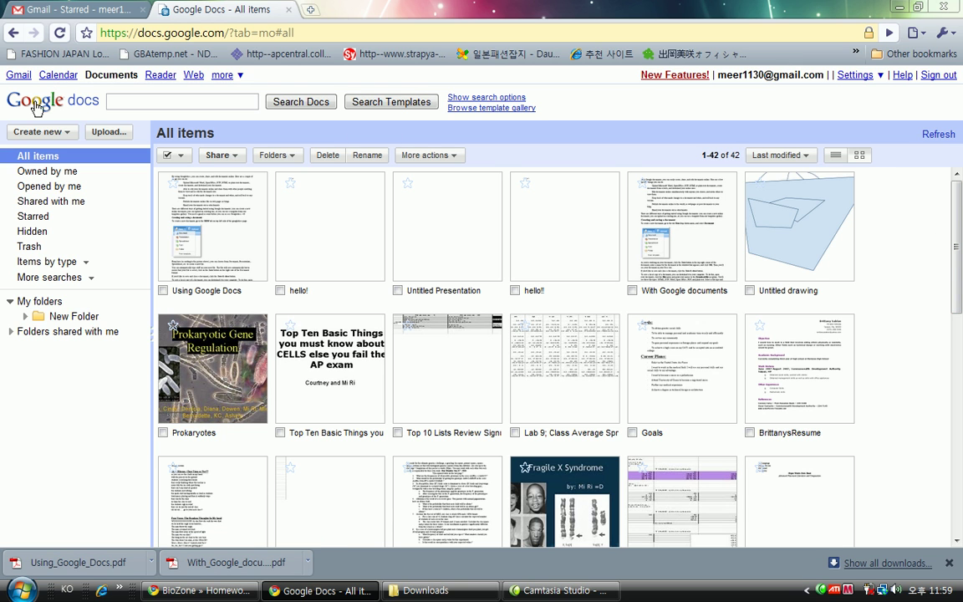
left_click(63, 135)
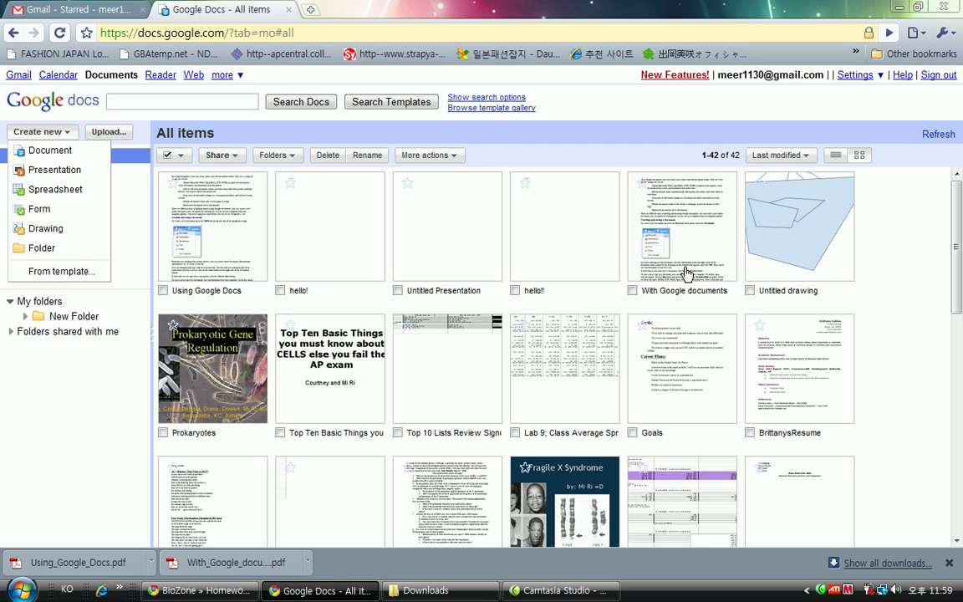
left_click(46, 405)
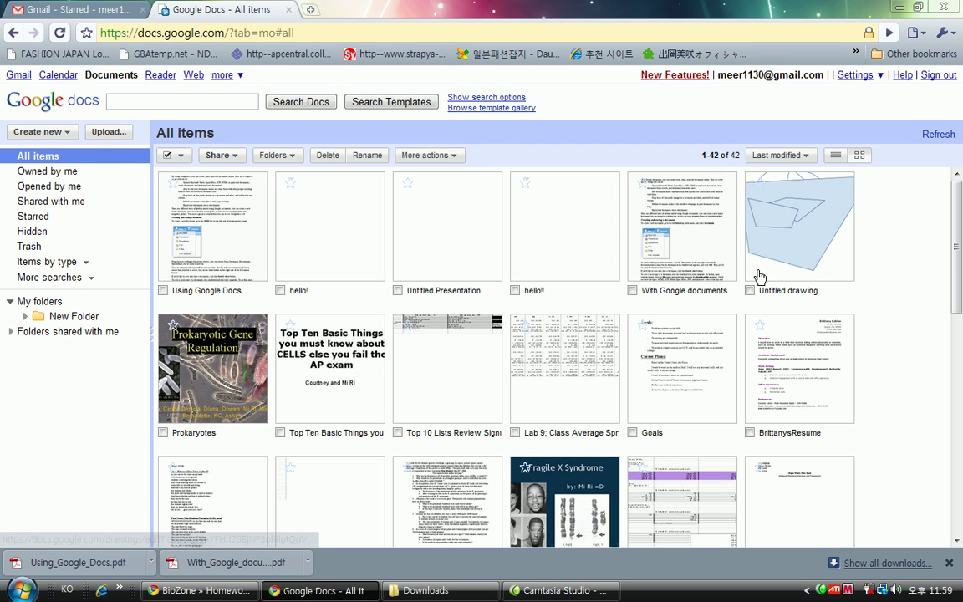
left_click_drag(958, 193, 958, 244)
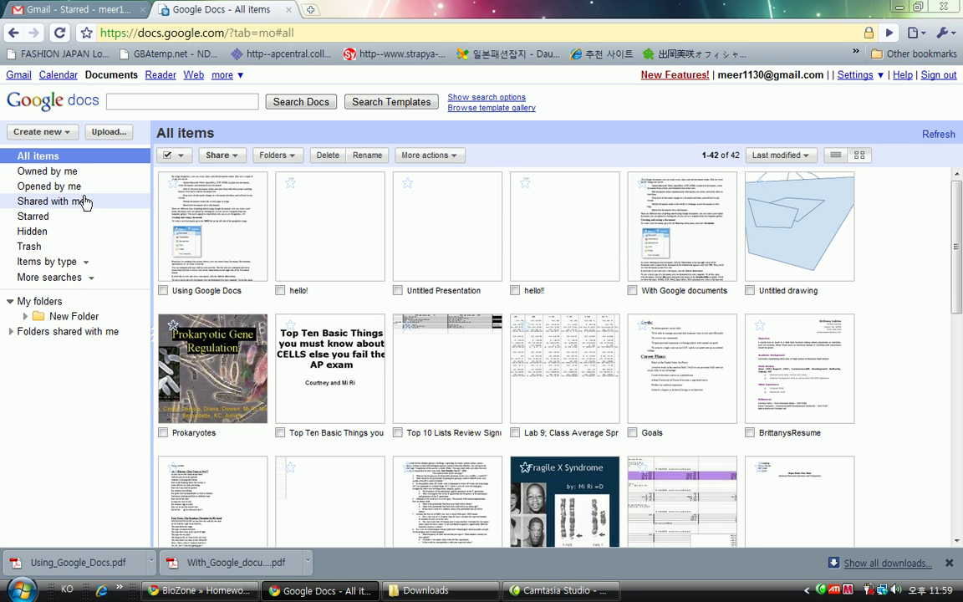
left_click(83, 262)
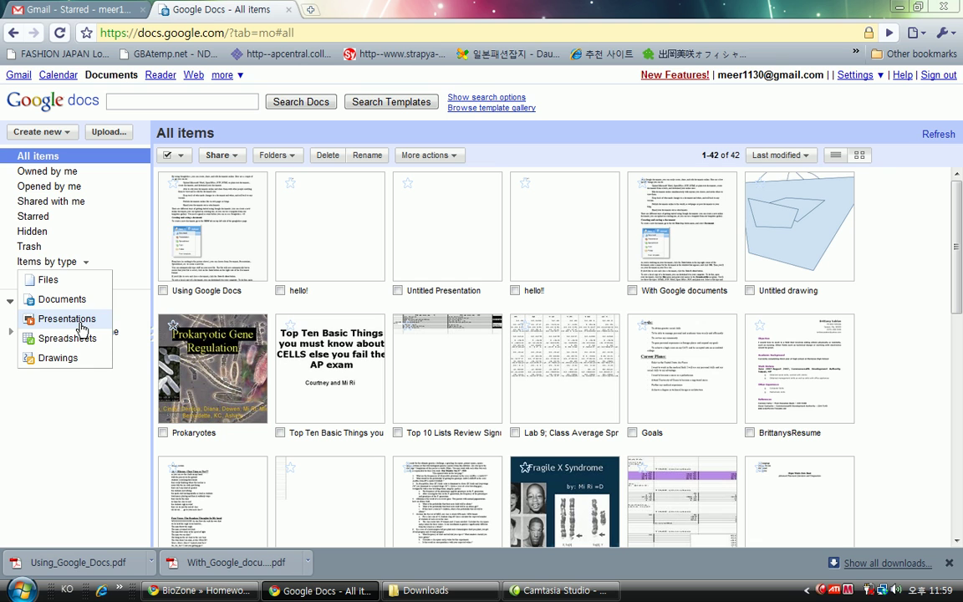
left_click(56, 401)
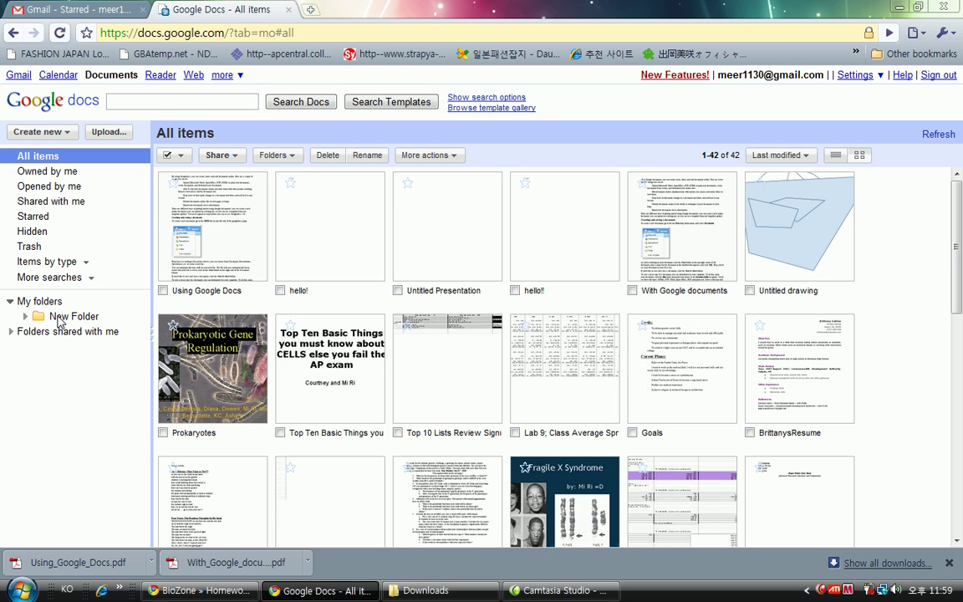
Add Using Google Docs, hello! and Untitled Presentation to New Folder, and open the folder to check its contents.
left_click(59, 318)
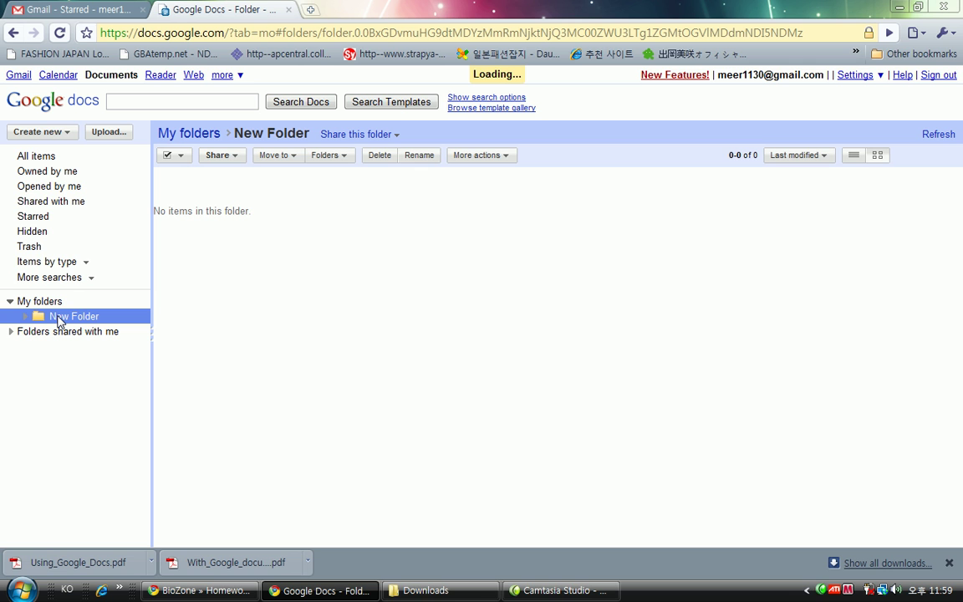
left_click(47, 157)
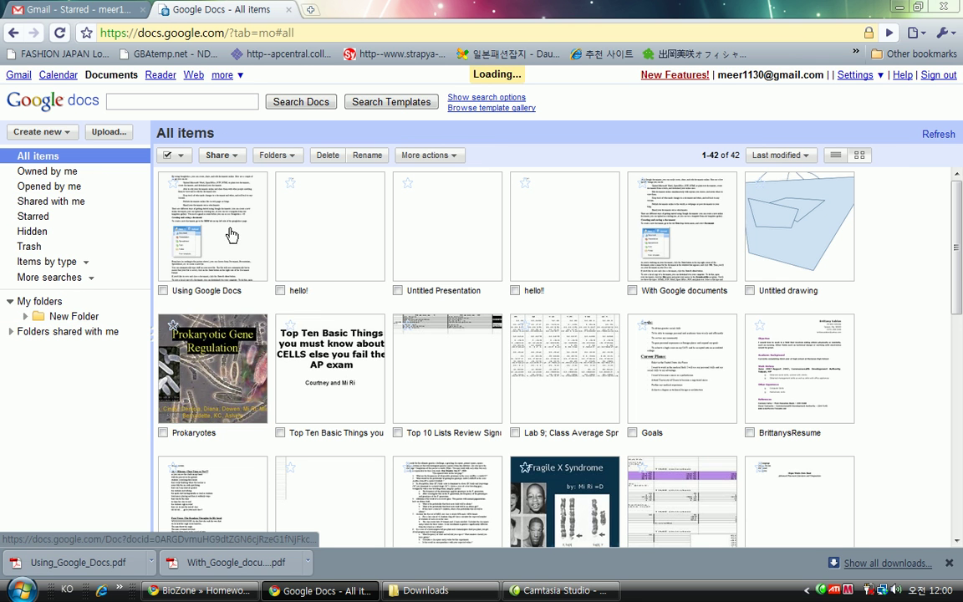
left_click(163, 290)
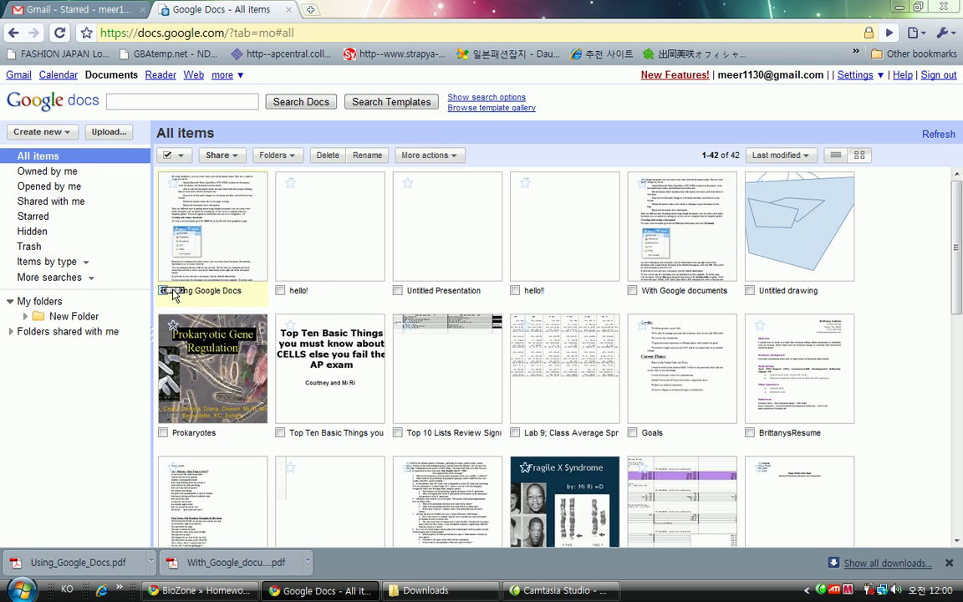
left_click(280, 291)
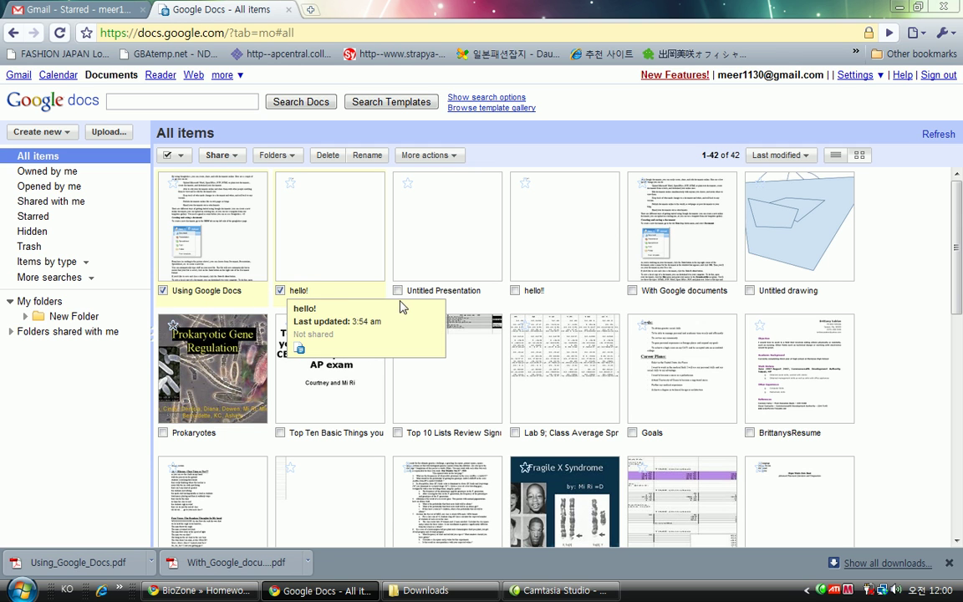
left_click(291, 159)
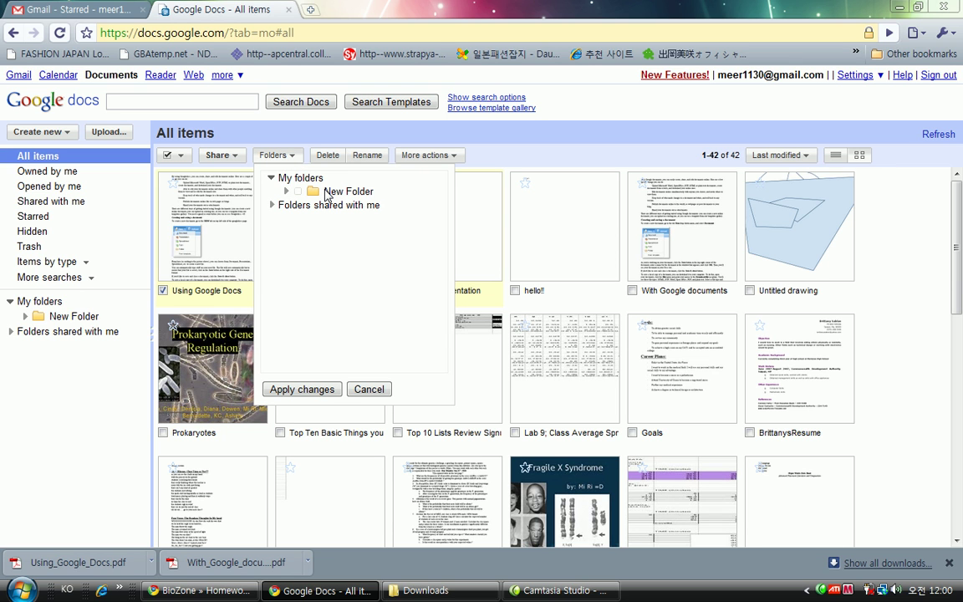
left_click(299, 192)
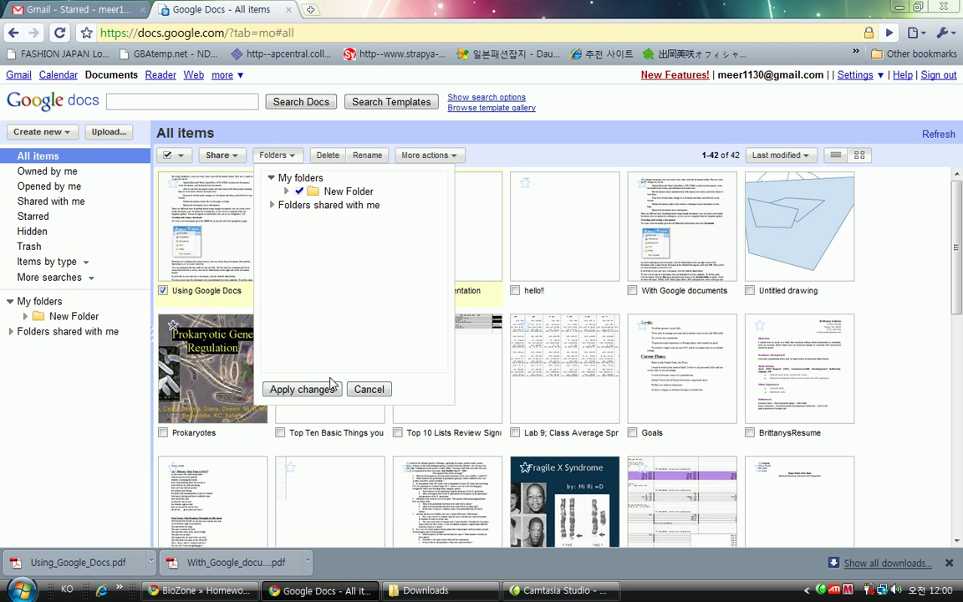
left_click(325, 390)
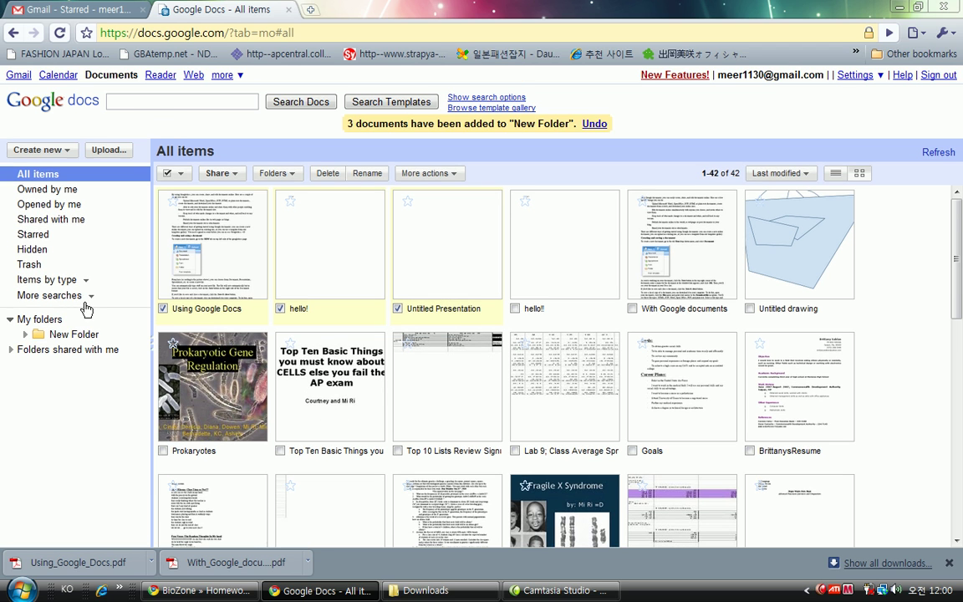
left_click(73, 331)
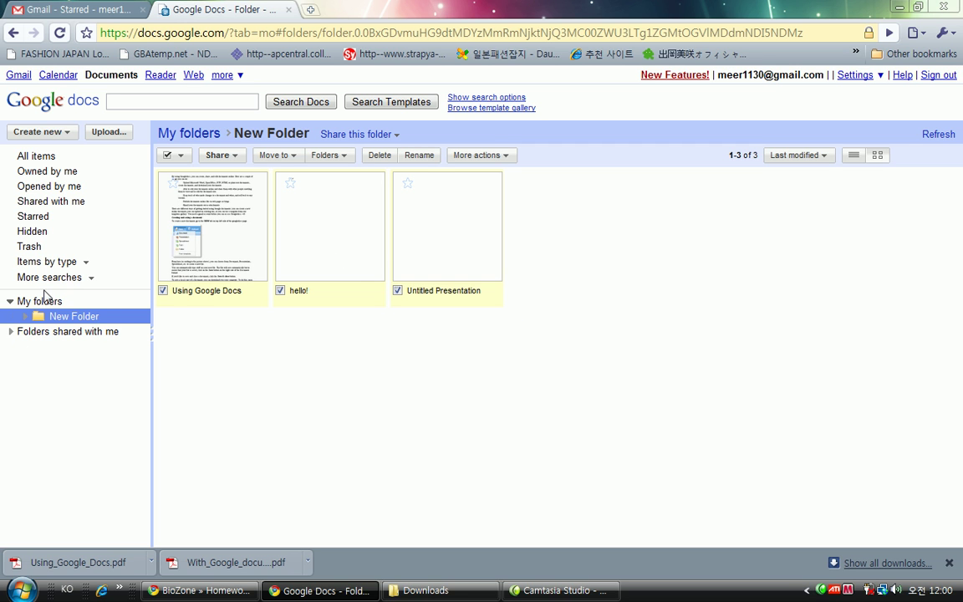
Return to all items and switch the display from thumbnails to a list.
left_click(37, 157)
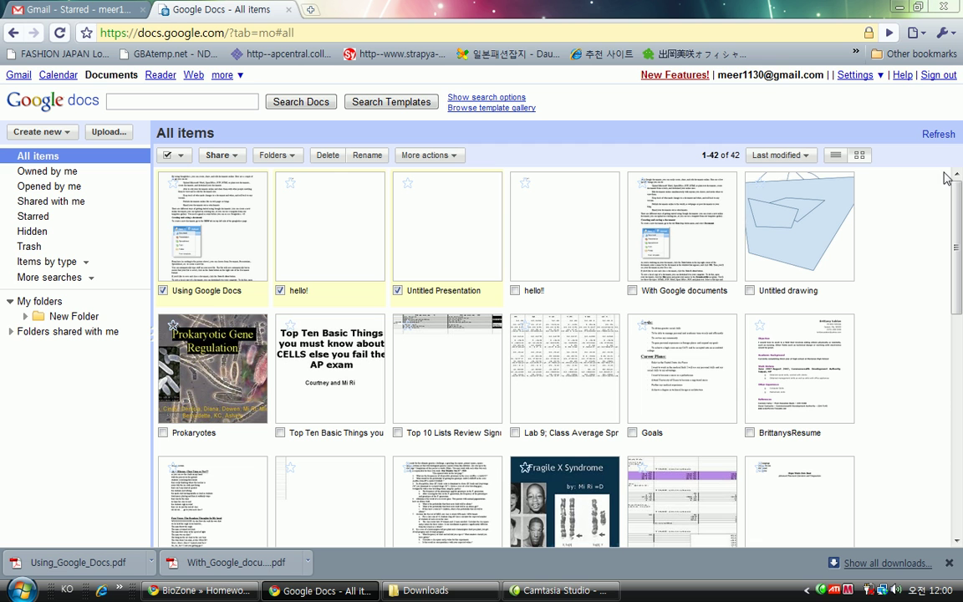
left_click_drag(957, 193, 962, 142)
left_click_drag(957, 236, 941, 146)
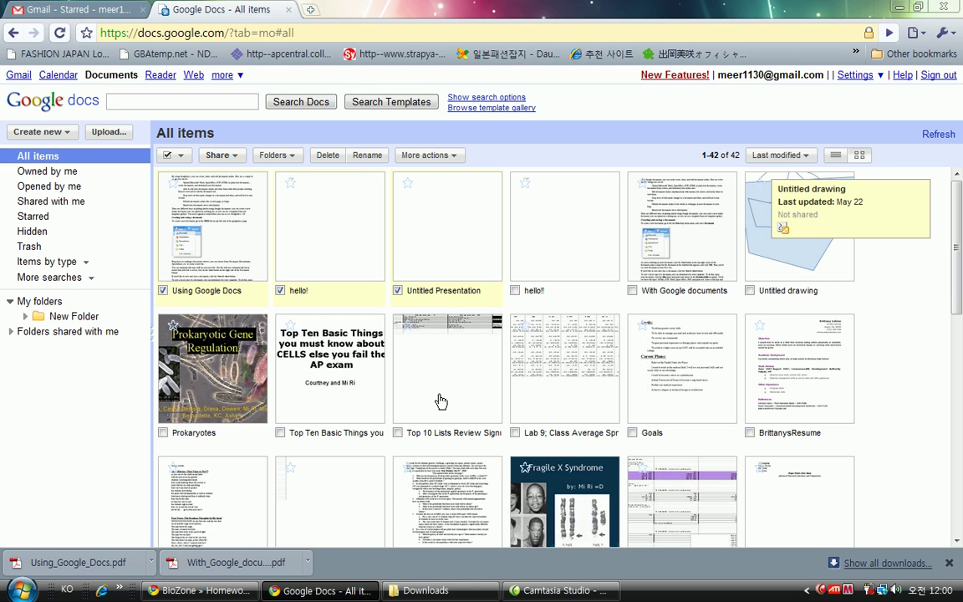
left_click(834, 158)
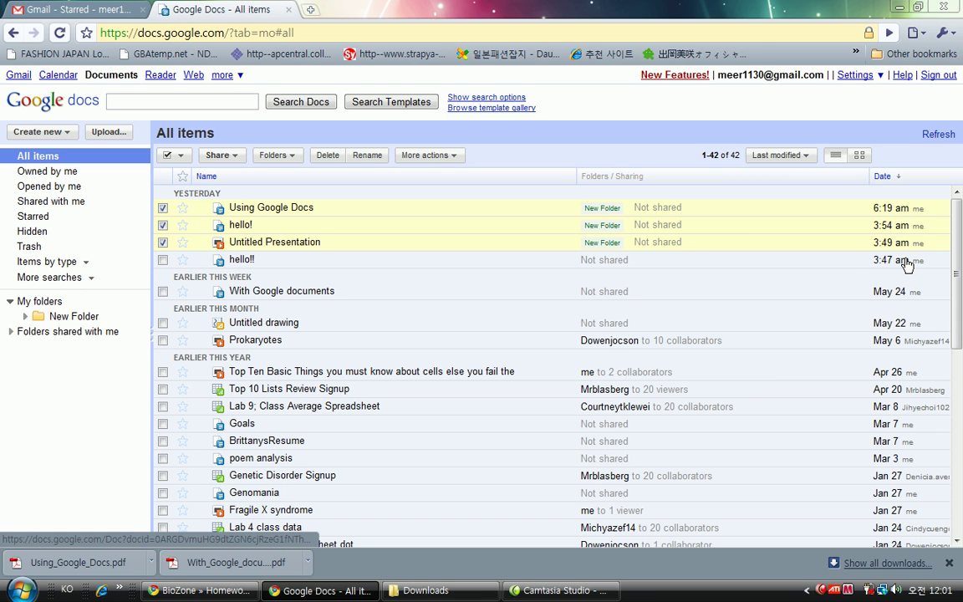
left_click_drag(958, 256, 912, 145)
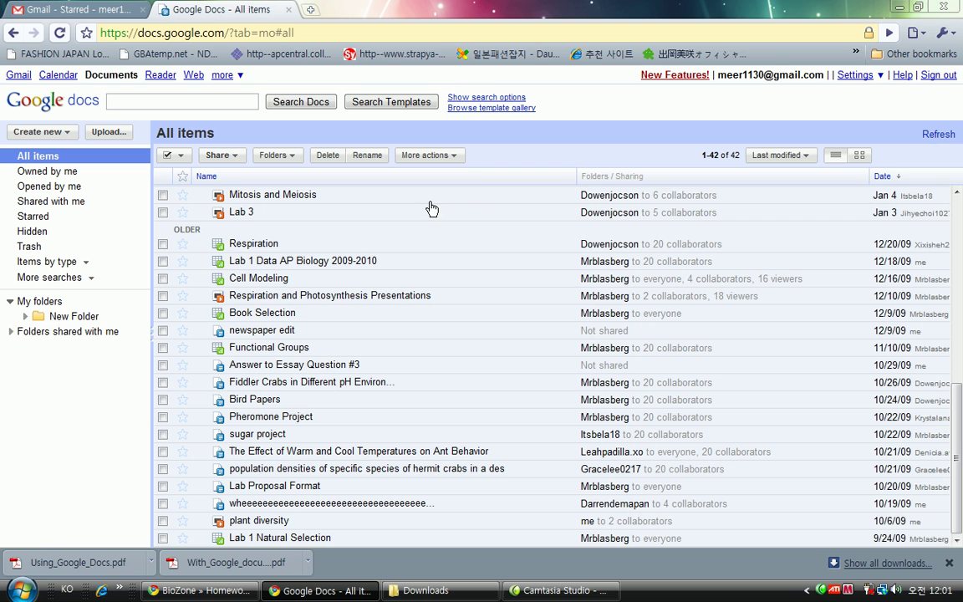
Select the Mitosis and Meiosis and Lab 3 presentations and examine the available sharing, additional action and sorting options.
left_click(162, 196)
left_click(162, 213)
left_click(235, 161)
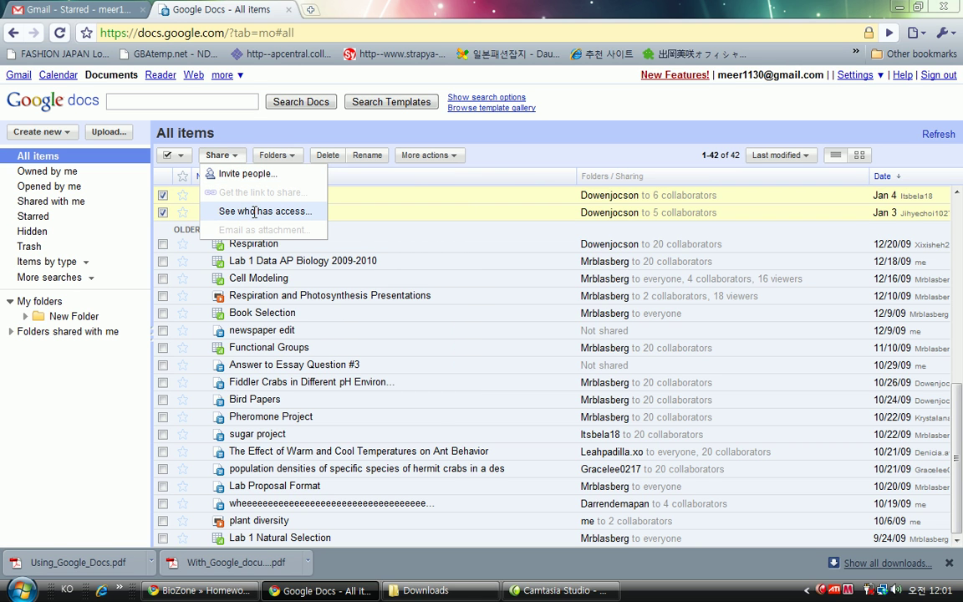
left_click(280, 158)
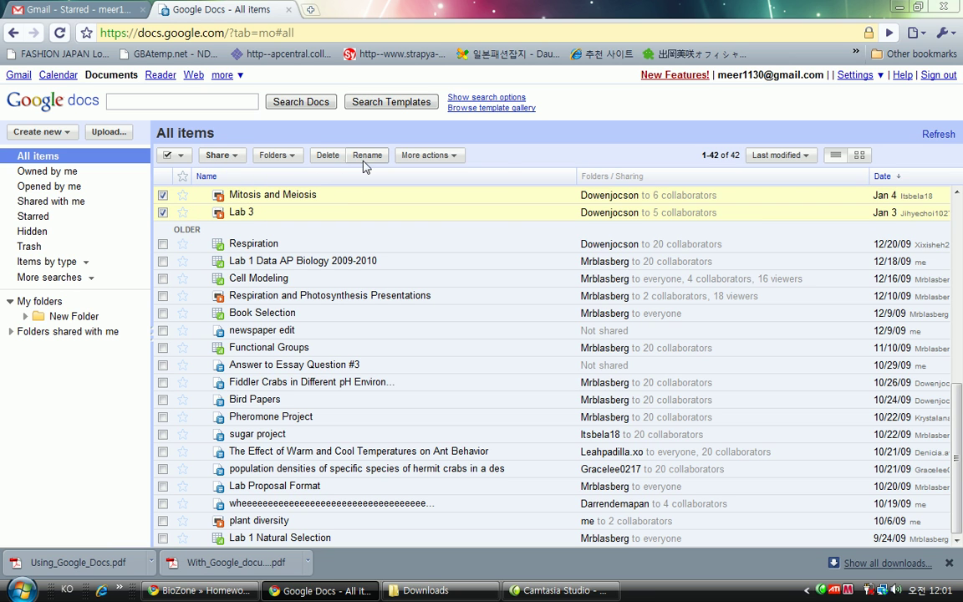
left_click(447, 154)
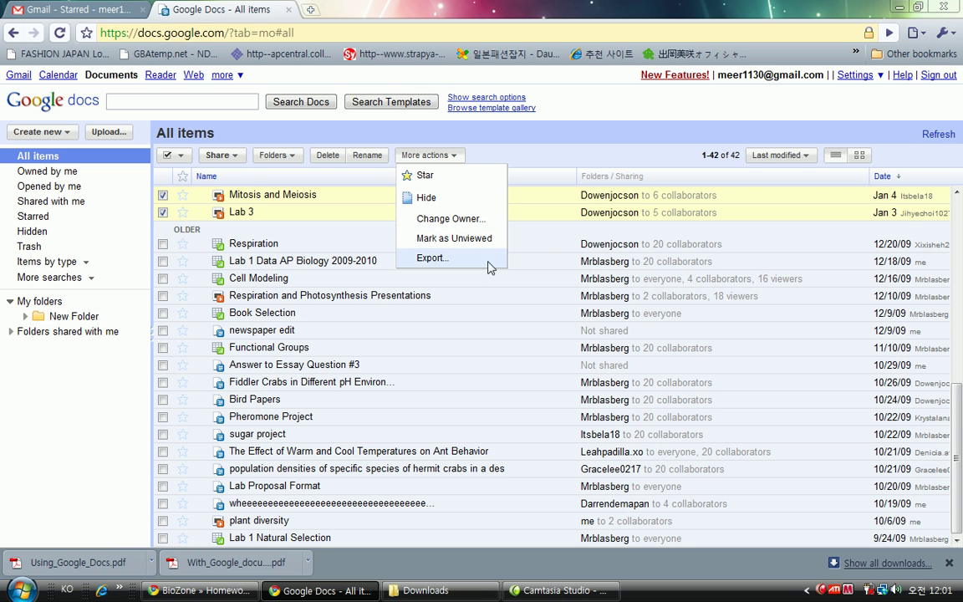
left_click(540, 138)
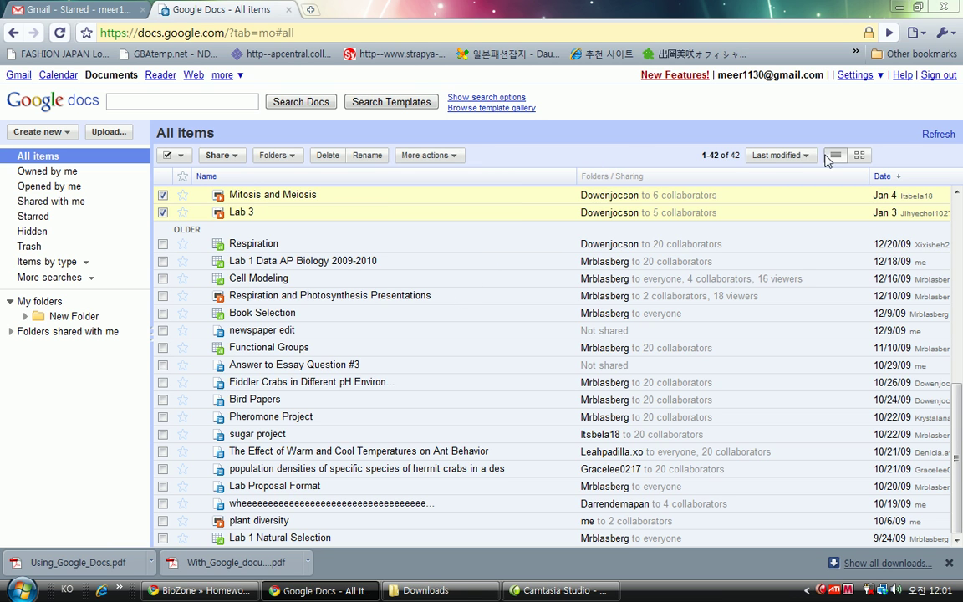
left_click(805, 157)
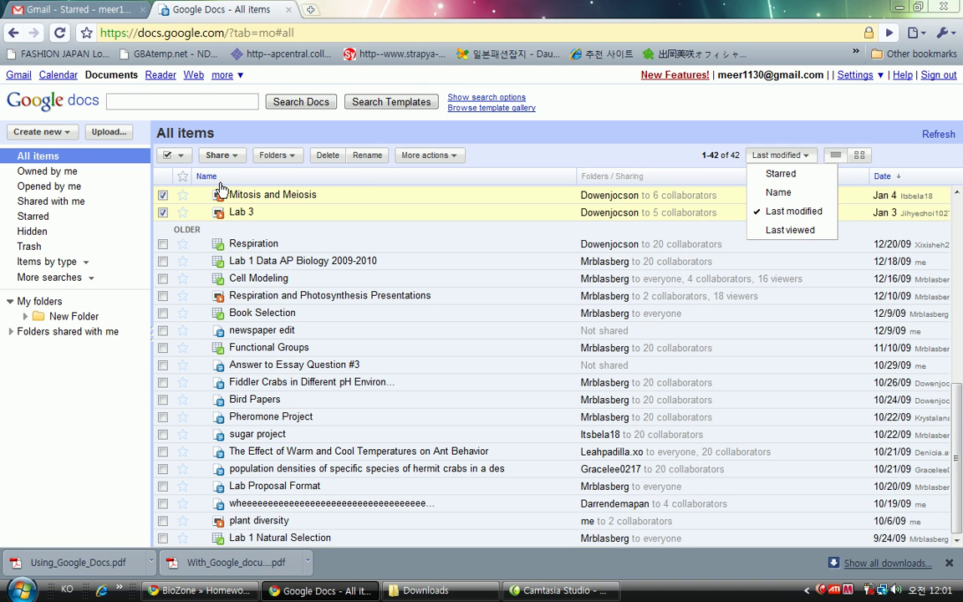
left_click(58, 407)
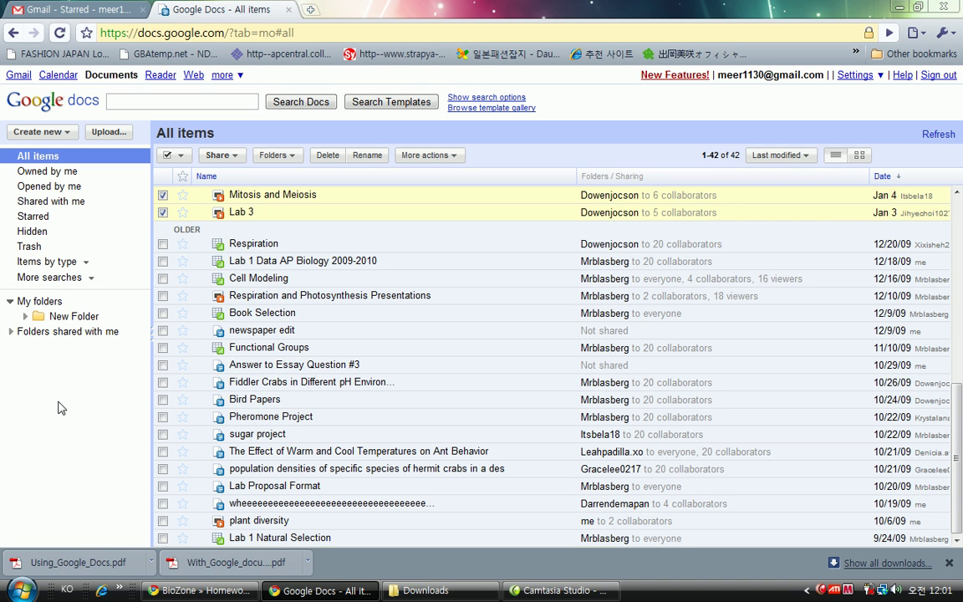
Create a new document and write "Hello! This is an AP Biology Student." in it.
left_click(70, 134)
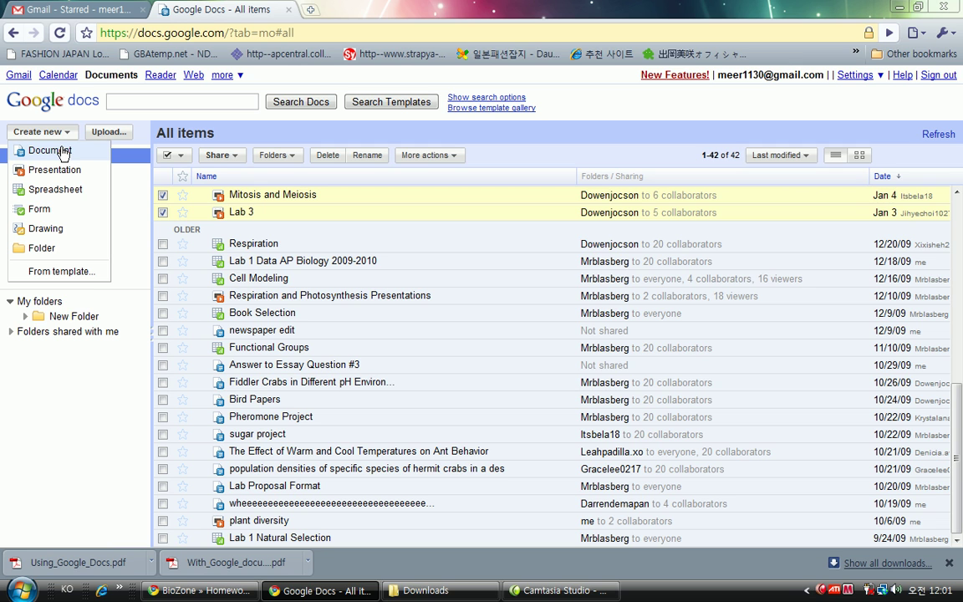
left_click(63, 151)
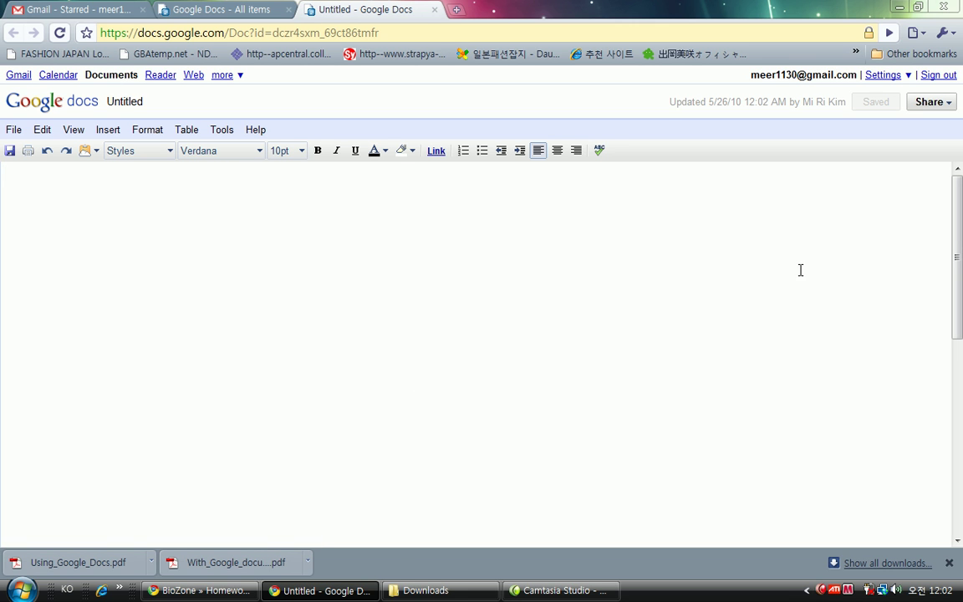
left_click_drag(961, 204, 959, 167)
type("Hello")
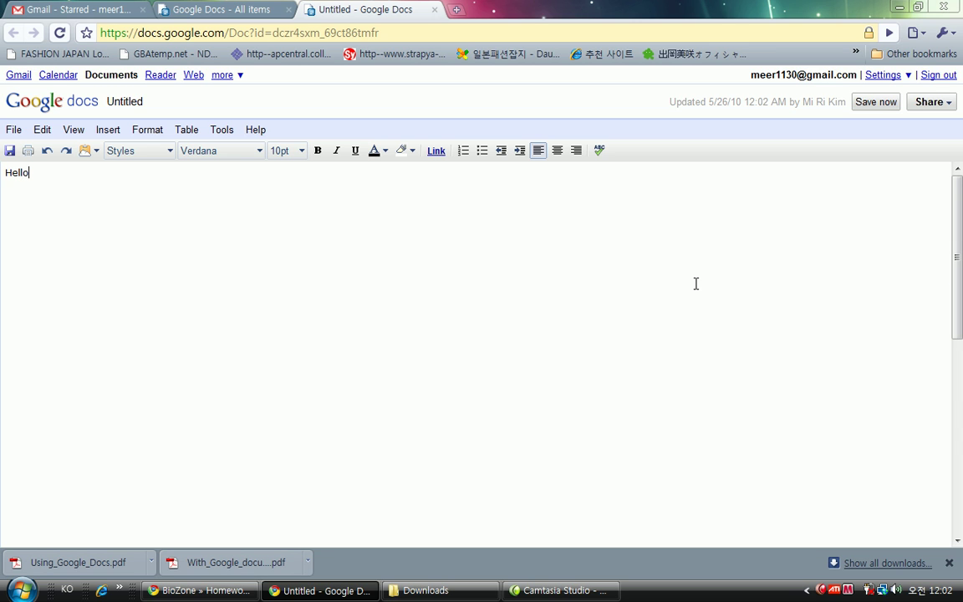
type("! This is an AP b")
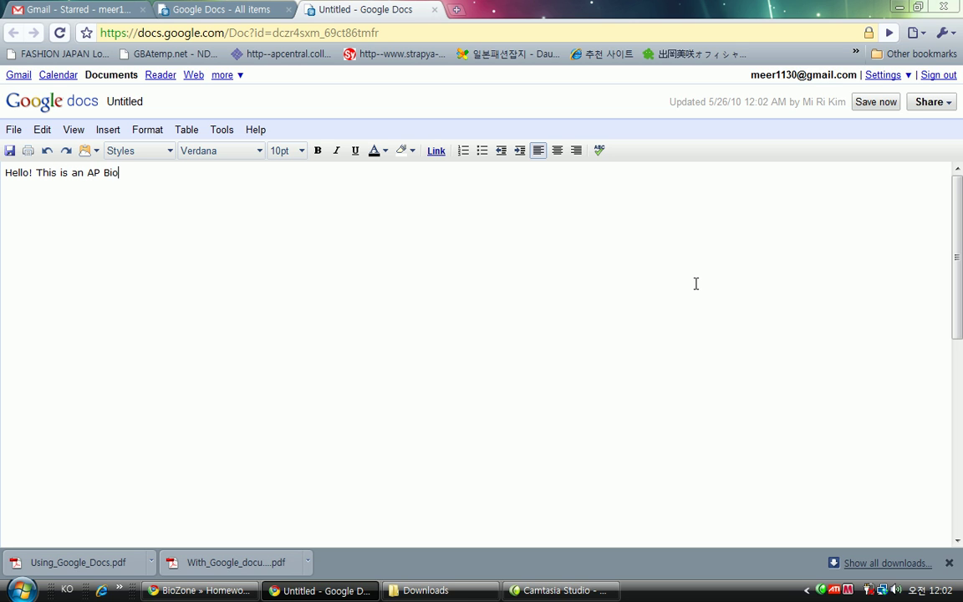
type("iology Student.")
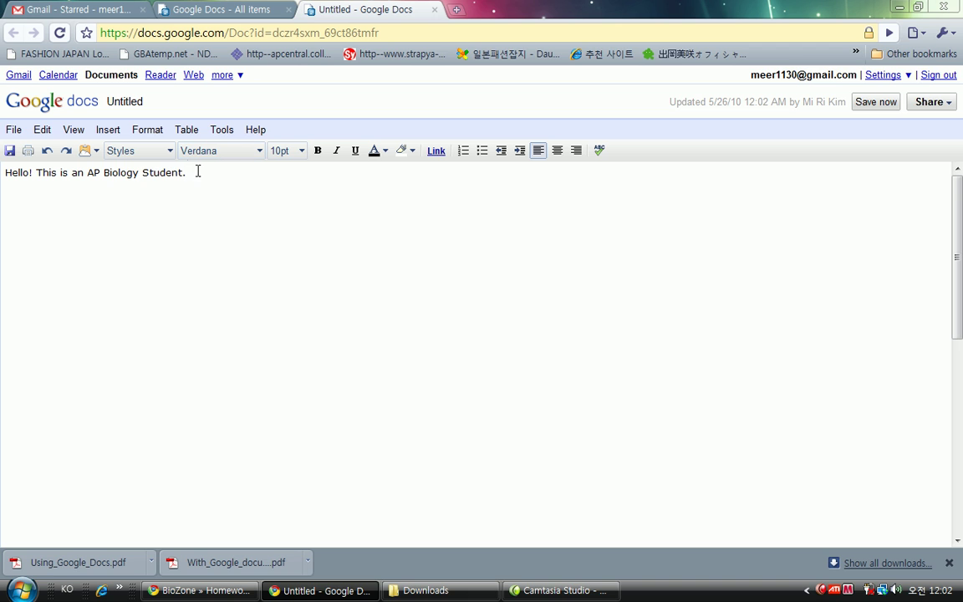
Examine the available paragraph styles, fonts and font sizes for the document text.
left_click(170, 151)
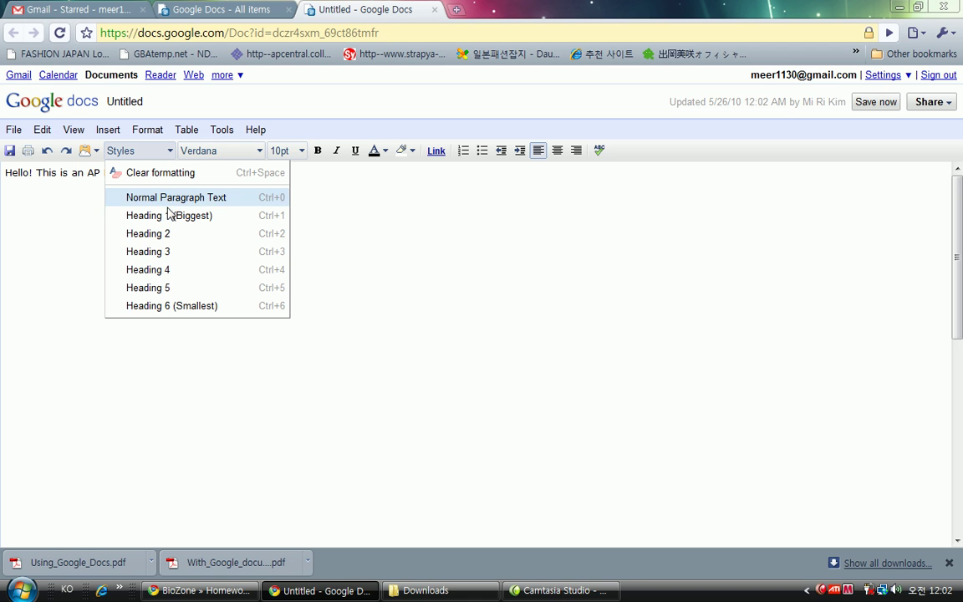
left_click(330, 243)
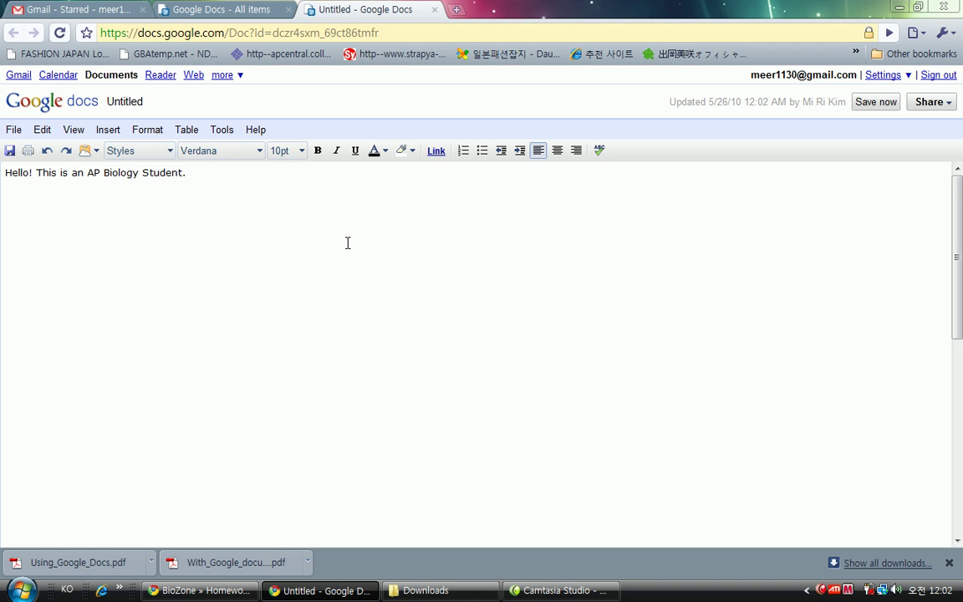
left_click(258, 151)
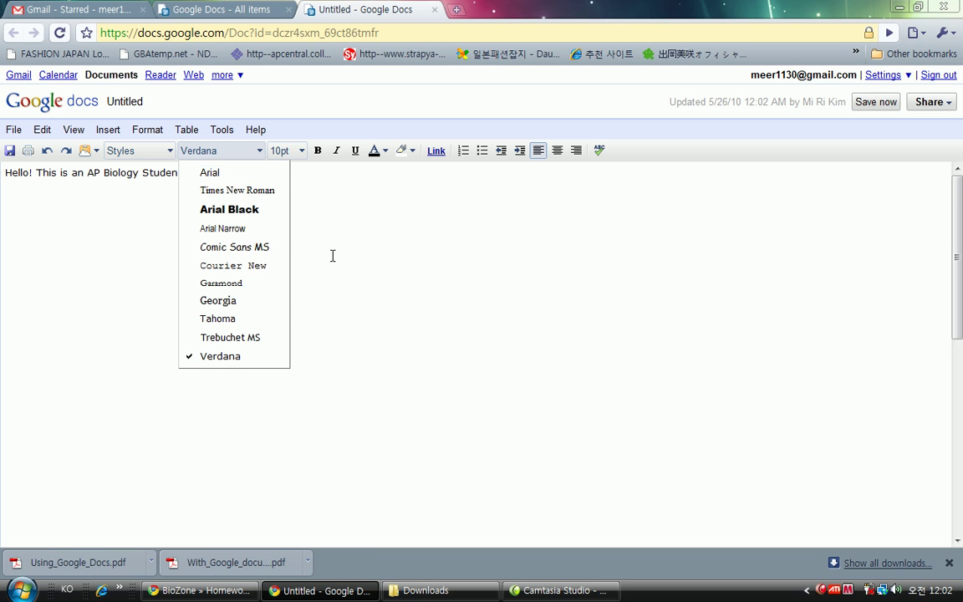
left_click(330, 217)
left_click(301, 151)
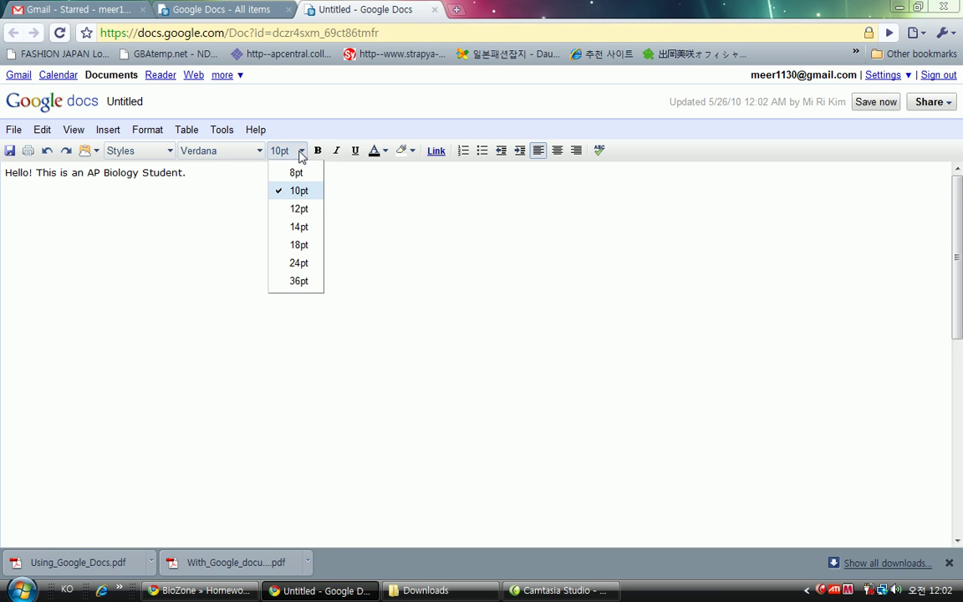
left_click(328, 224)
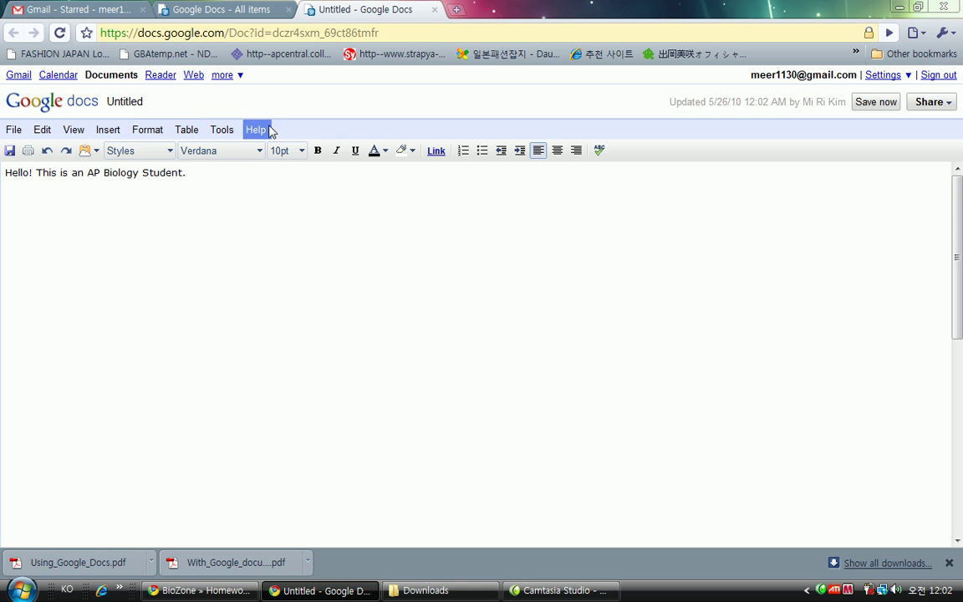
Look through the document's editing and insertion commands, including images, tables, special characters and page breaks.
left_click(42, 129)
mouse_move(112, 131)
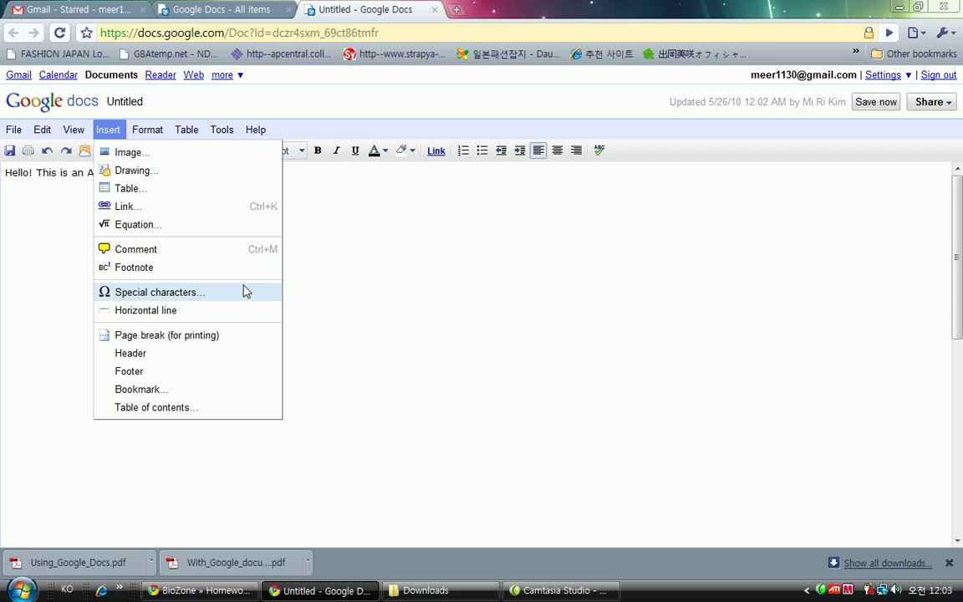
left_click(398, 308)
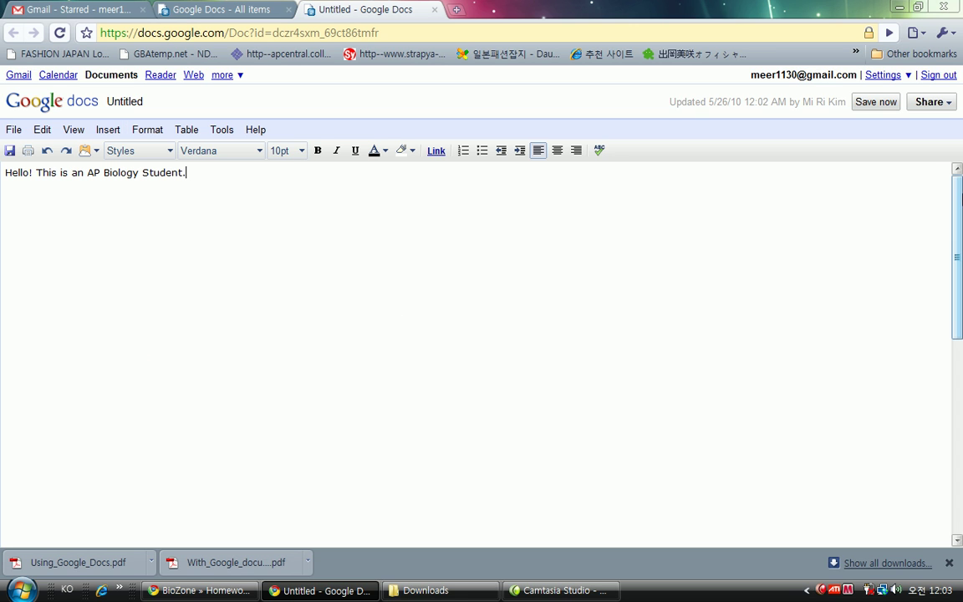
left_click_drag(961, 197, 961, 239)
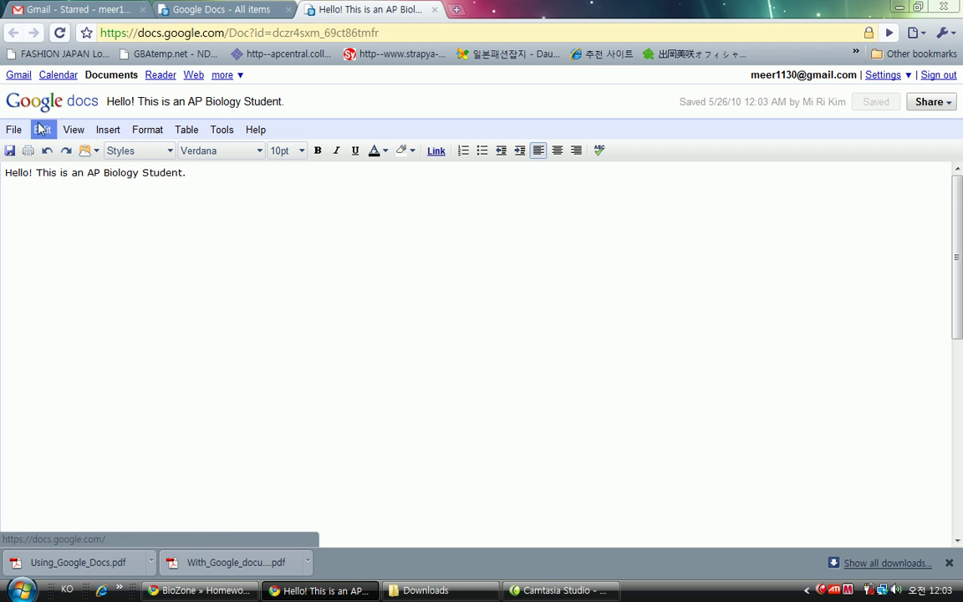
Close the document and examine which kinds of new items can be created from the item list.
left_click(434, 10)
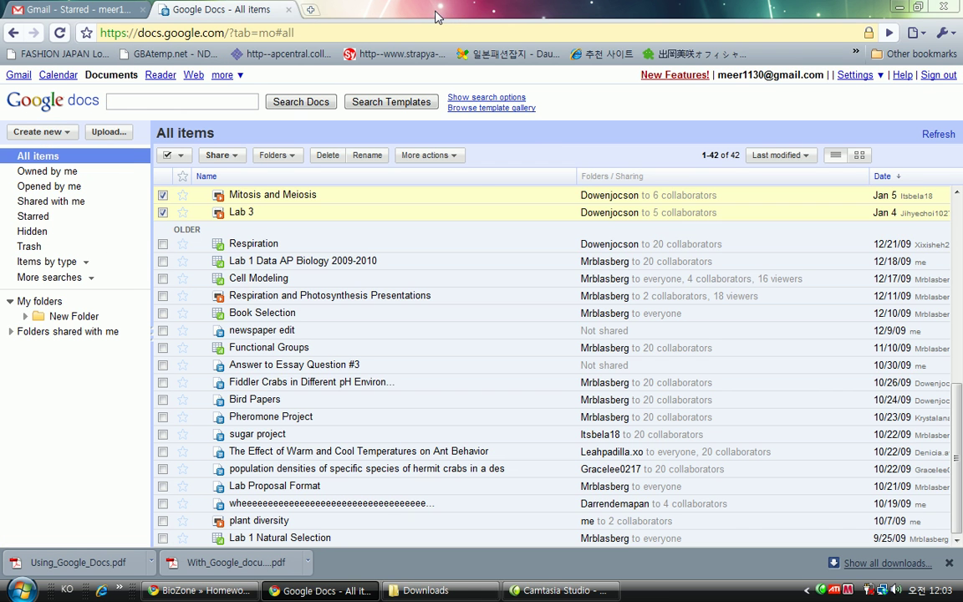
left_click(41, 131)
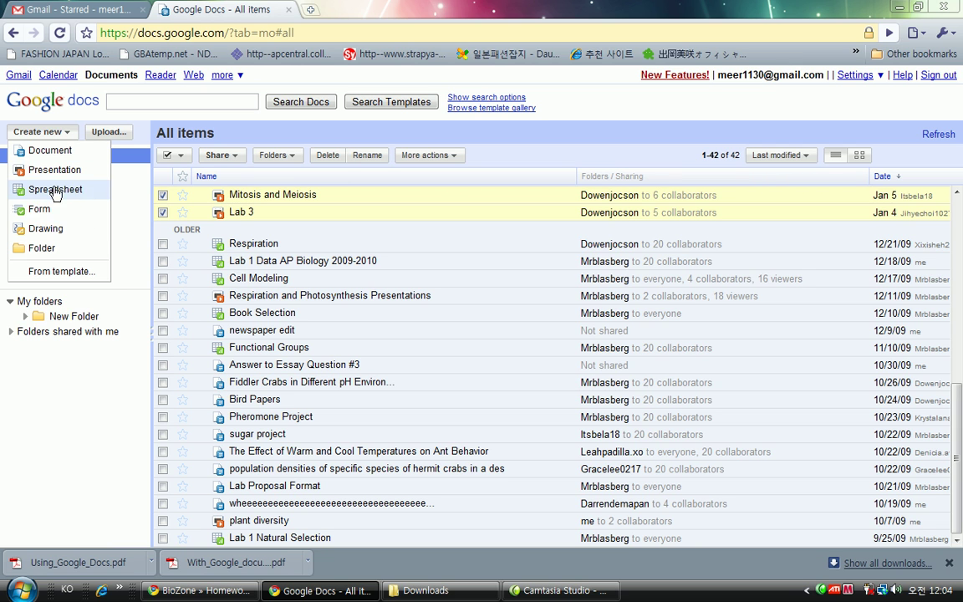
left_click(64, 345)
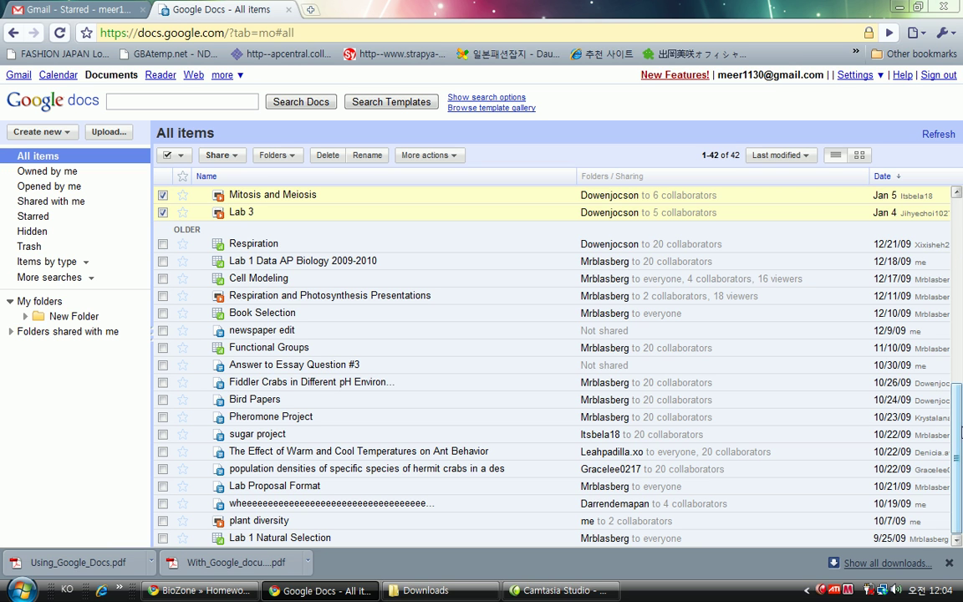
Open the Using Google Docs document to view its contents, and close it again.
left_click_drag(958, 449, 958, 197)
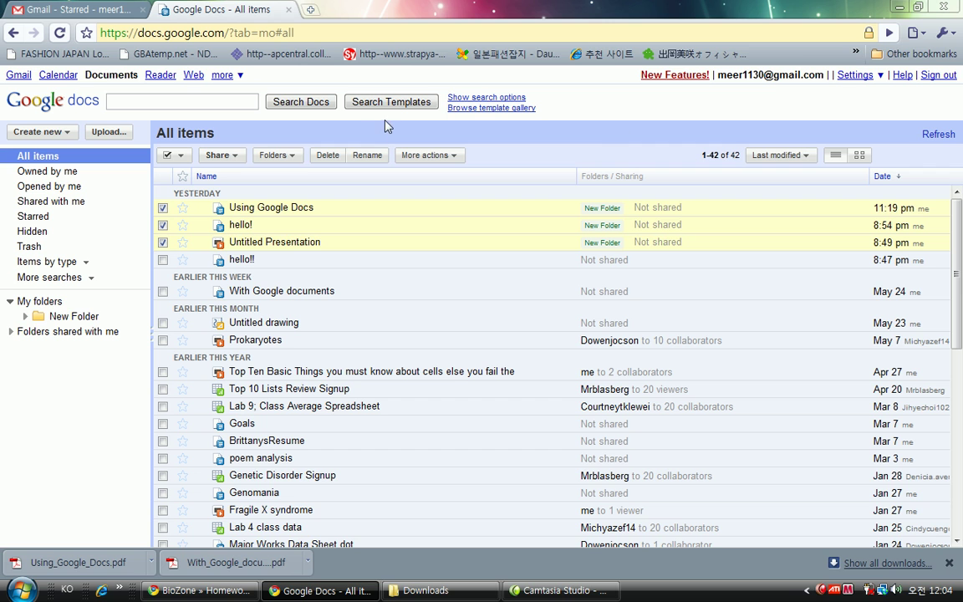
left_click(283, 209)
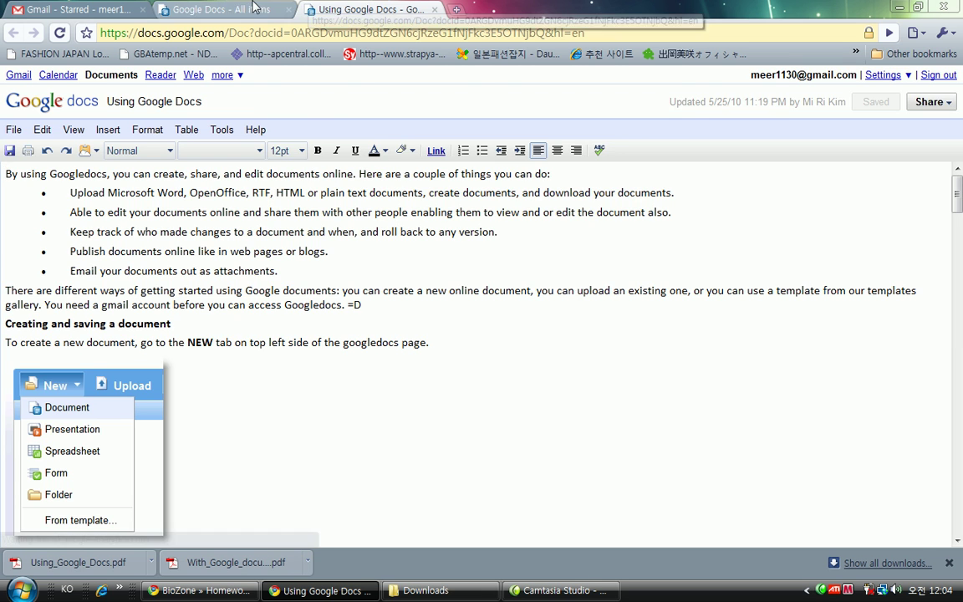
left_click(434, 10)
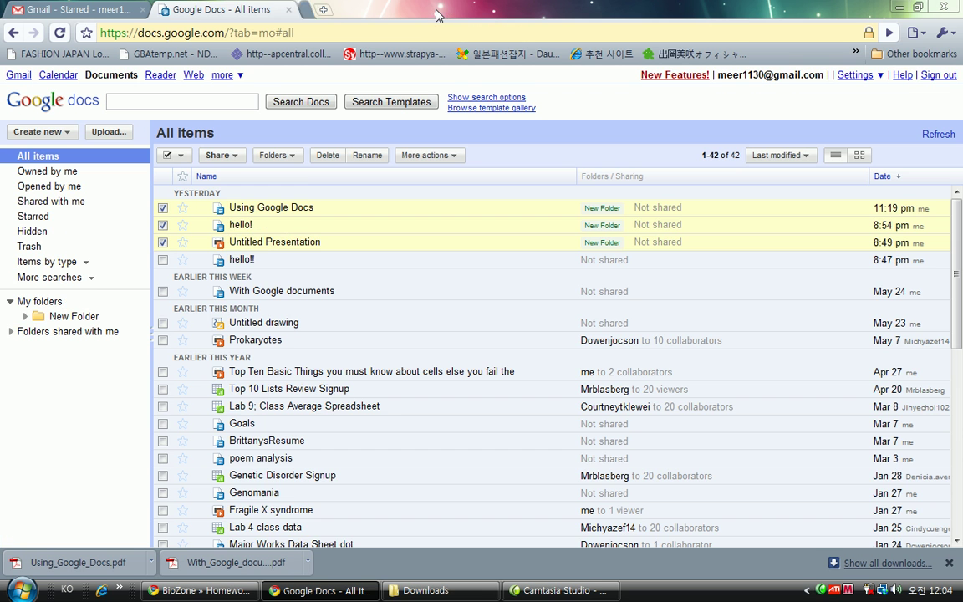
Open the hello! document, examine its file commands and download formats, and close it.
left_click(237, 225)
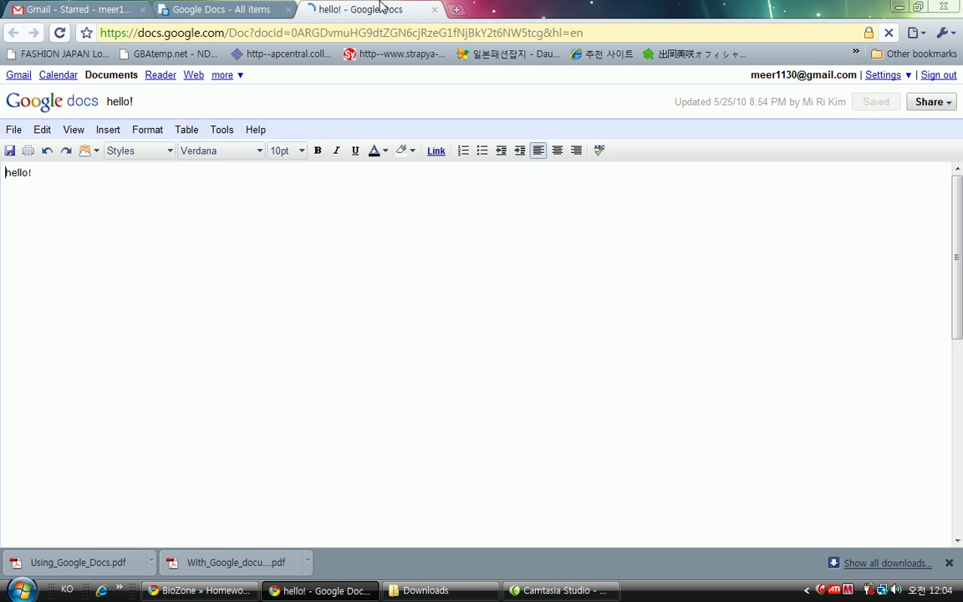
left_click(15, 129)
mouse_move(112, 276)
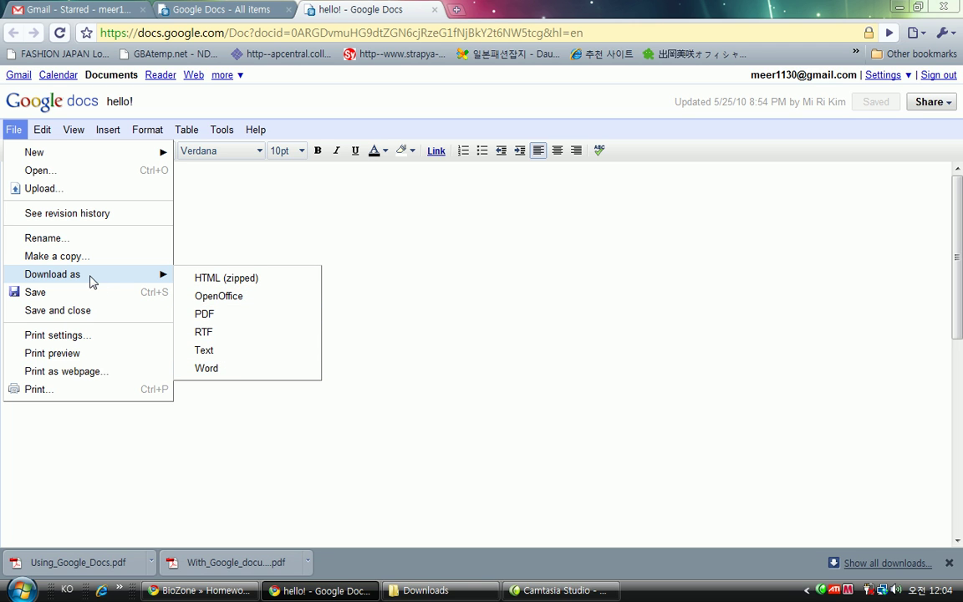
left_click(260, 223)
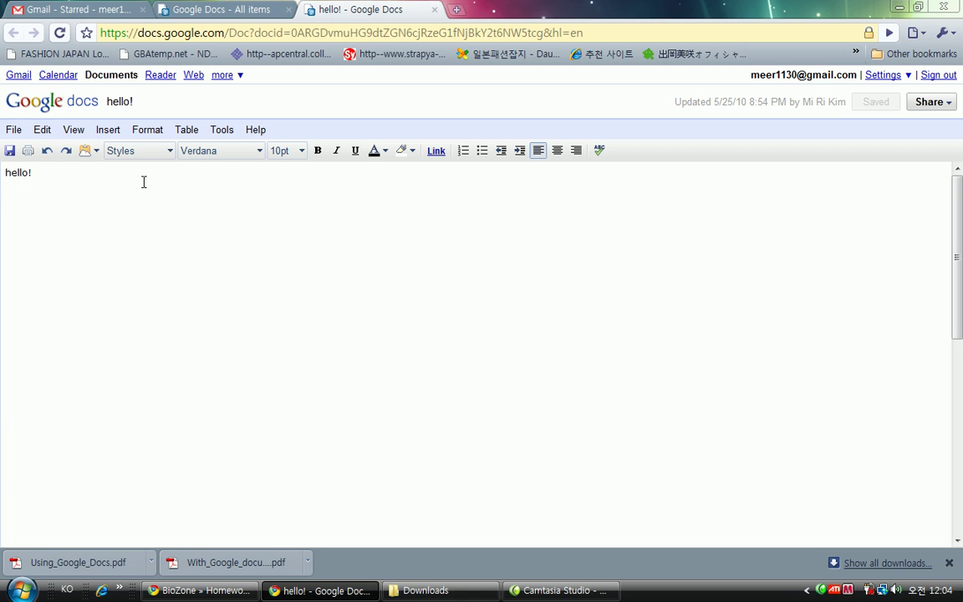
left_click_drag(47, 245, 2, 163)
left_click(425, 236)
left_click(15, 130)
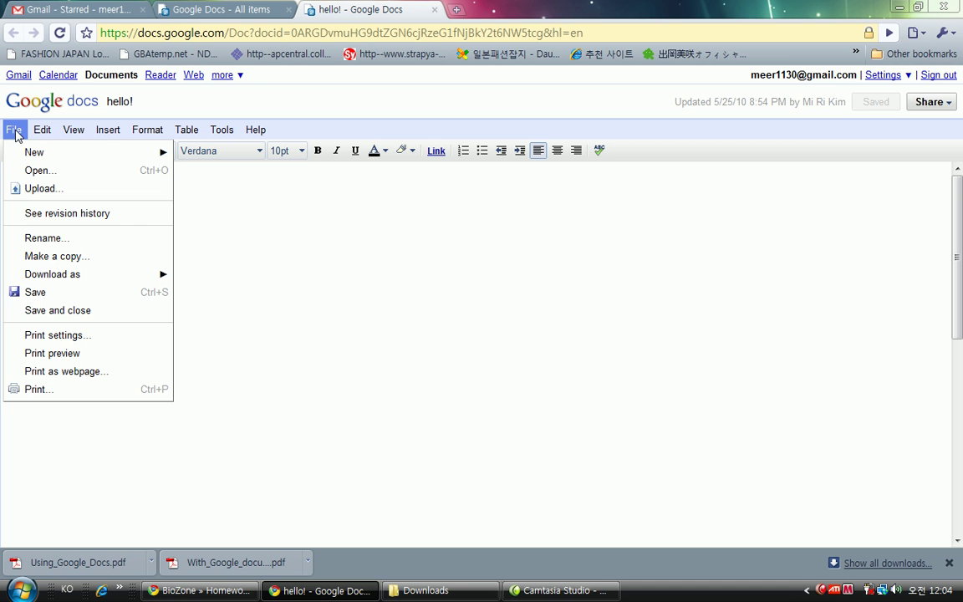
left_click(261, 231)
left_click(245, 16)
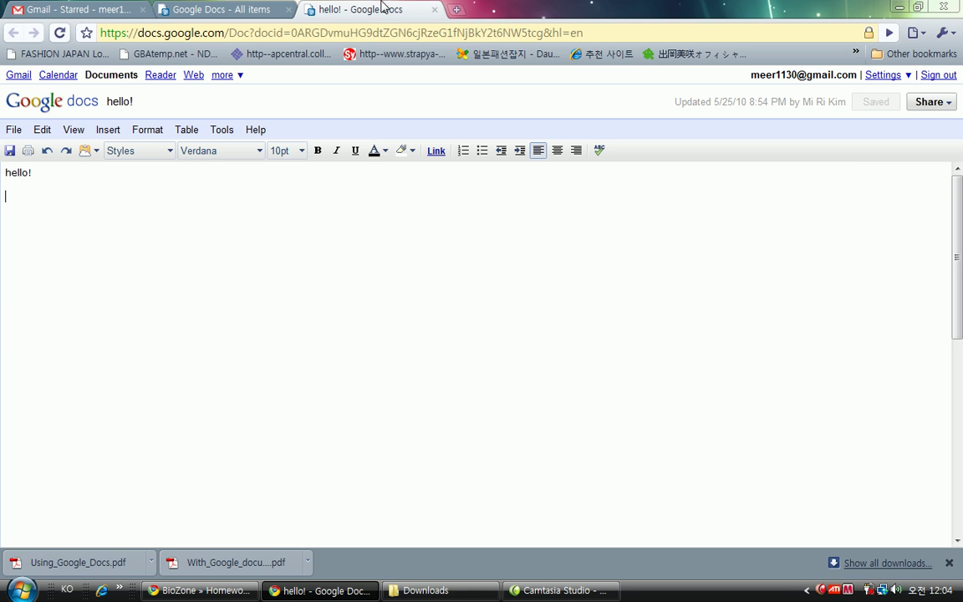
left_click(434, 9)
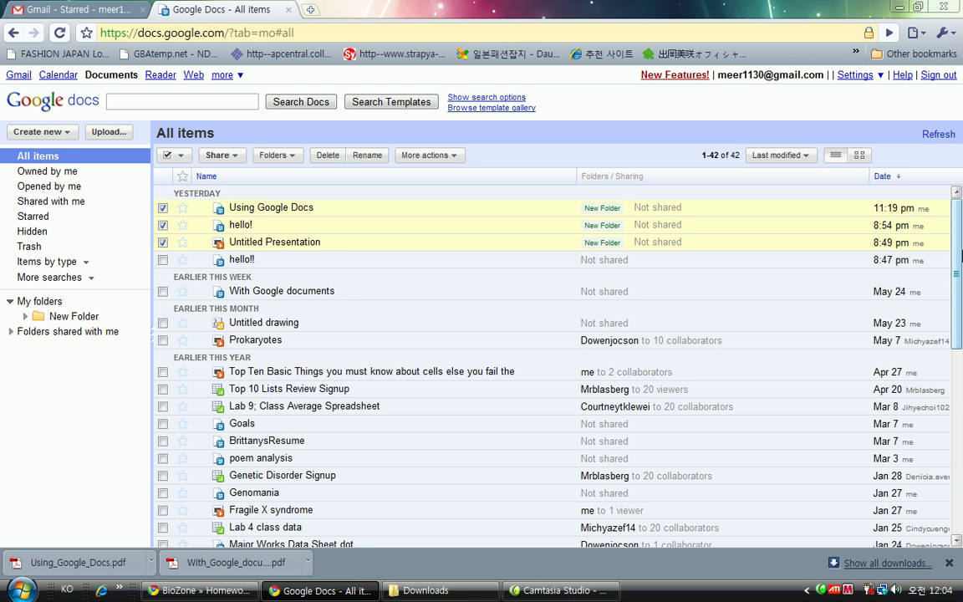
Look through the whole list of items and examine the sharing options for the selected files.
left_click_drag(960, 248, 962, 219)
left_click_drag(959, 240, 959, 455)
left_click_drag(961, 500, 959, 194)
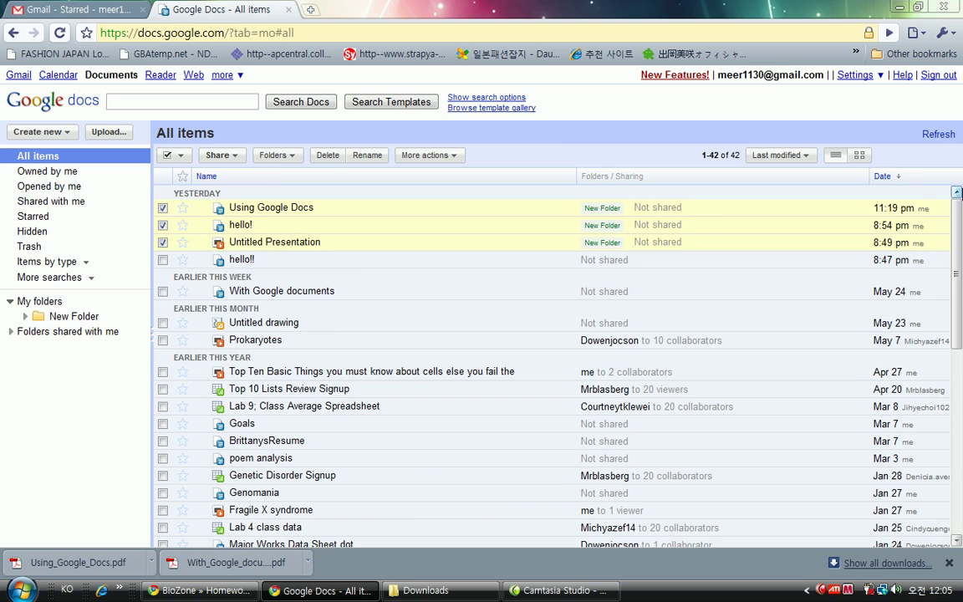
left_click_drag(954, 232, 961, 428)
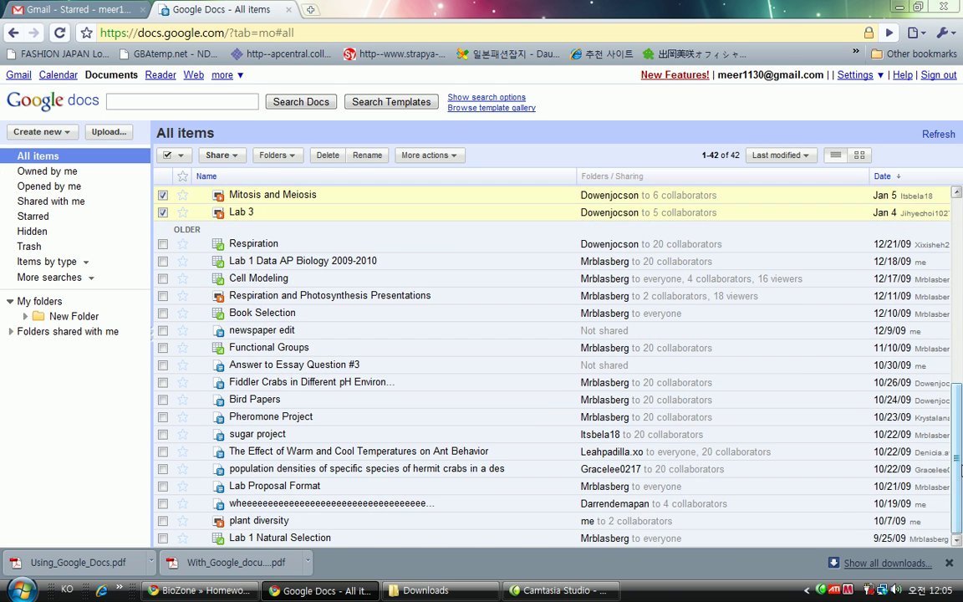
left_click(960, 233)
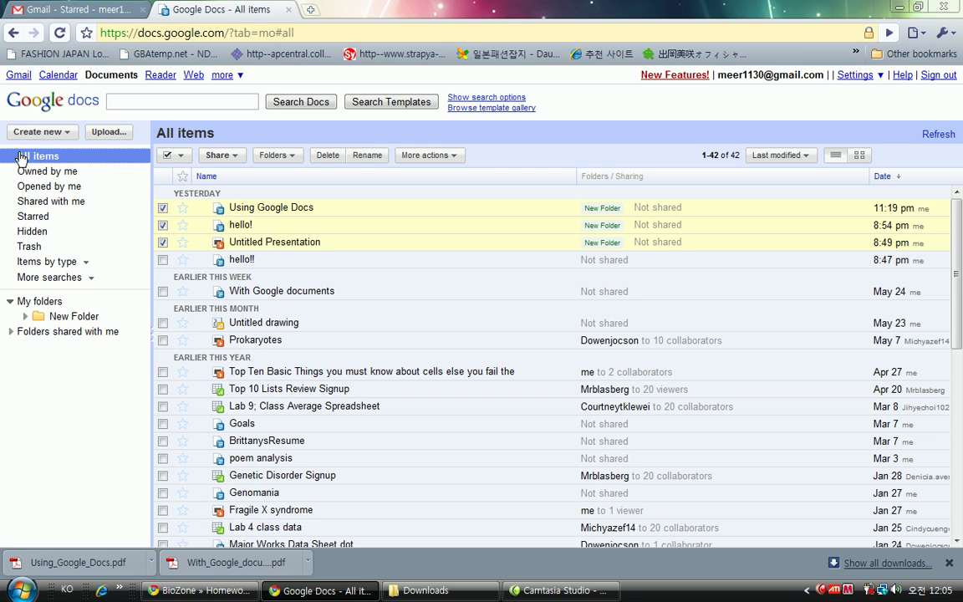
left_click(232, 159)
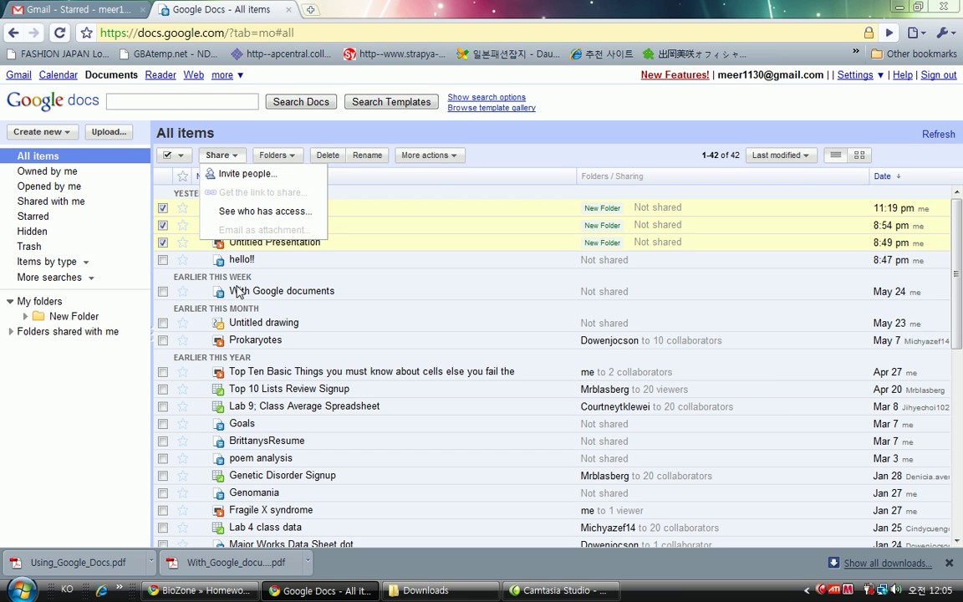
left_click(107, 432)
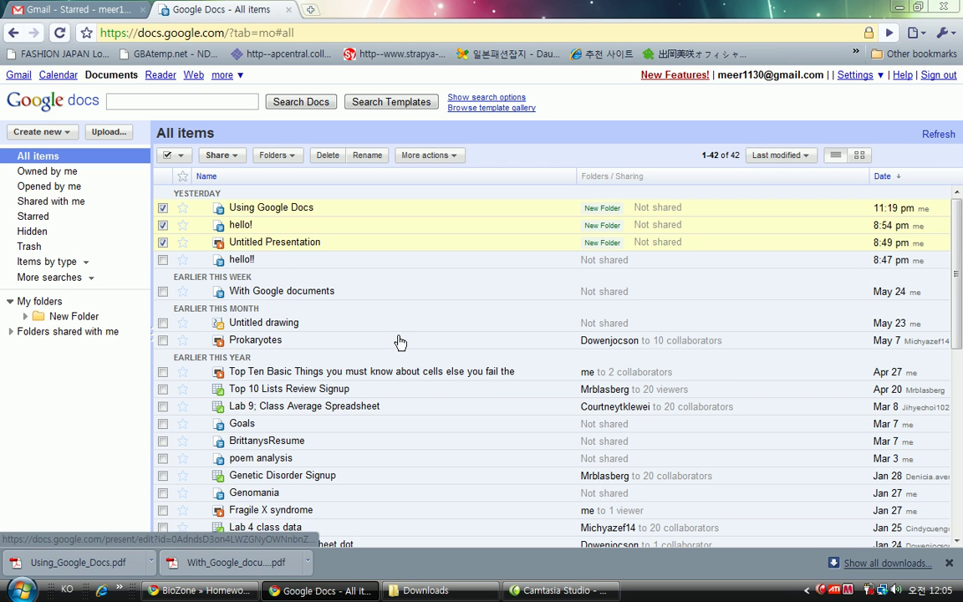
Open the Prokaryotes presentation and check whether anyone else is editing it.
left_click(364, 344)
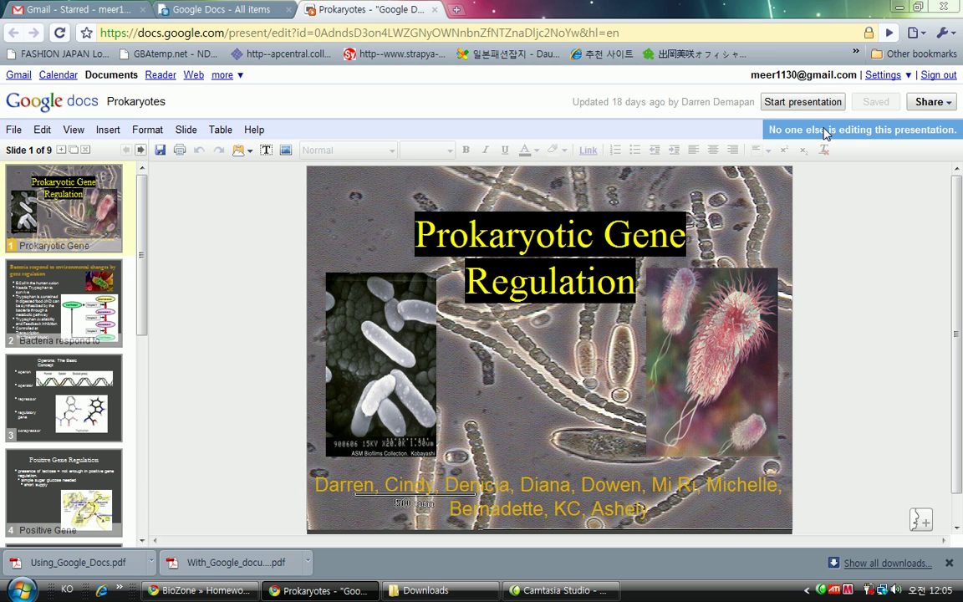
scroll(953, 175, "down", 1)
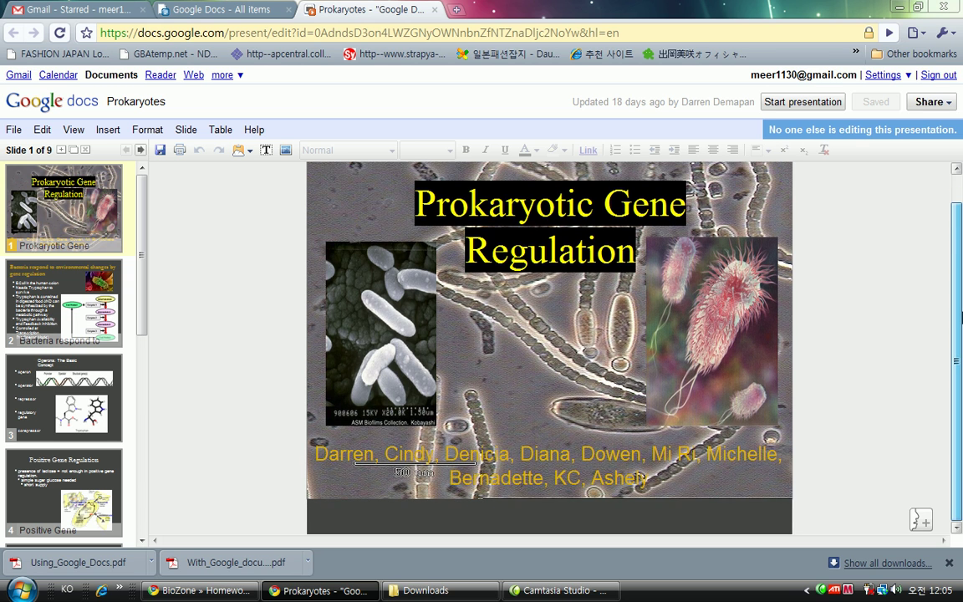
scroll(954, 176, "up", 1)
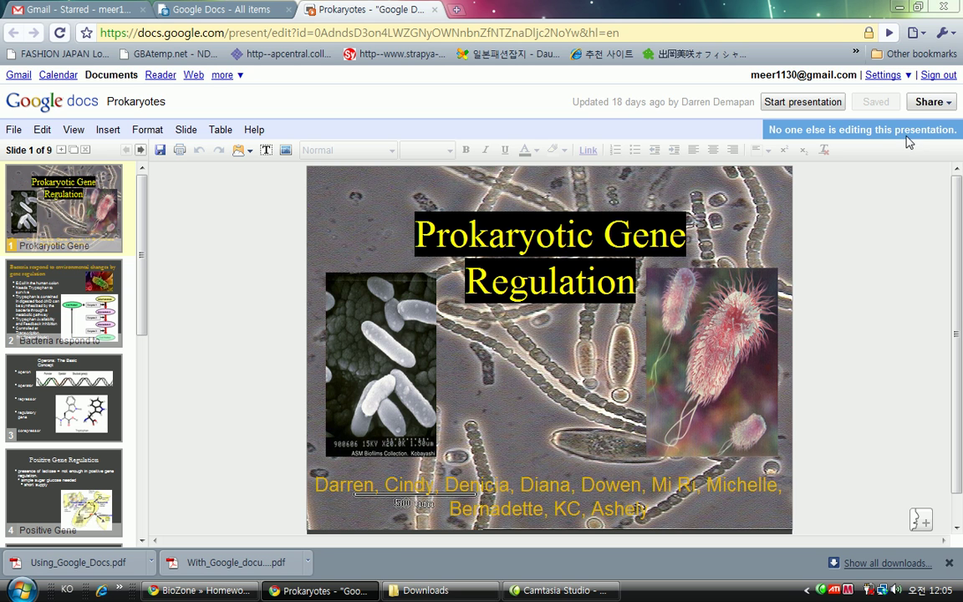
left_click_drag(893, 128, 826, 135)
left_click(905, 183)
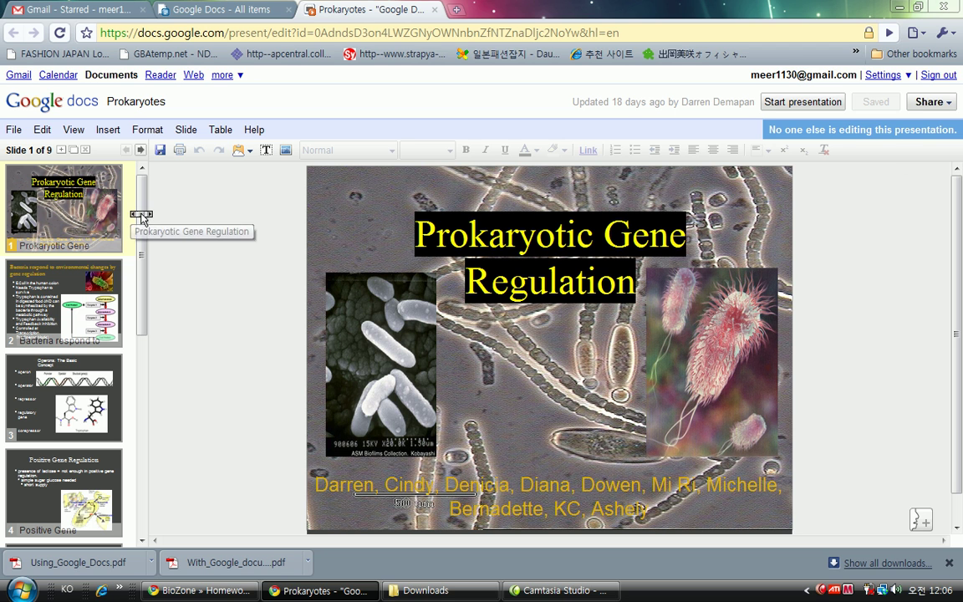
Browse the presentation's slide thumbnails and view slides 2, 3 and 4 one after another.
left_click_drag(142, 209, 102, 142)
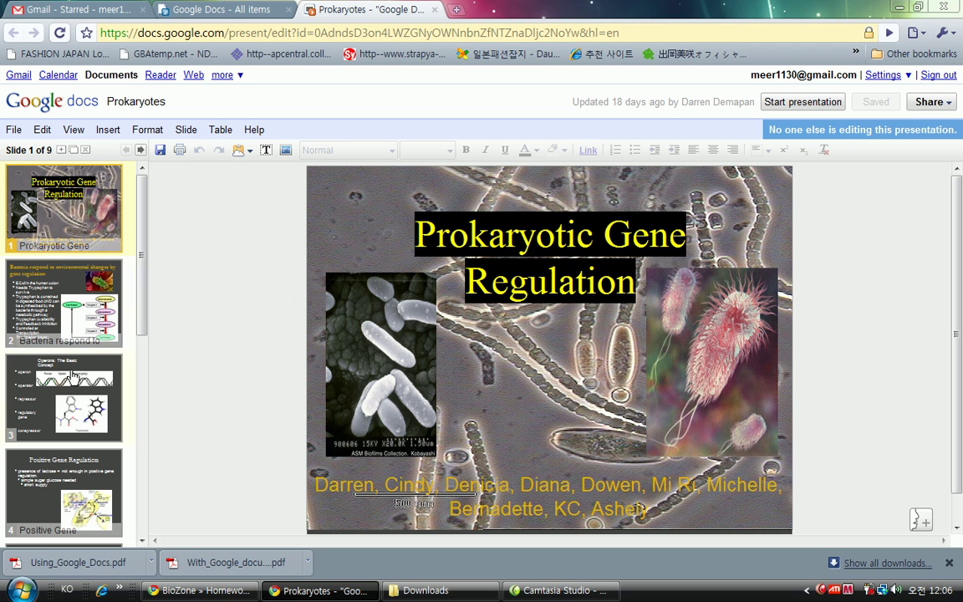
left_click_drag(144, 255, 142, 466)
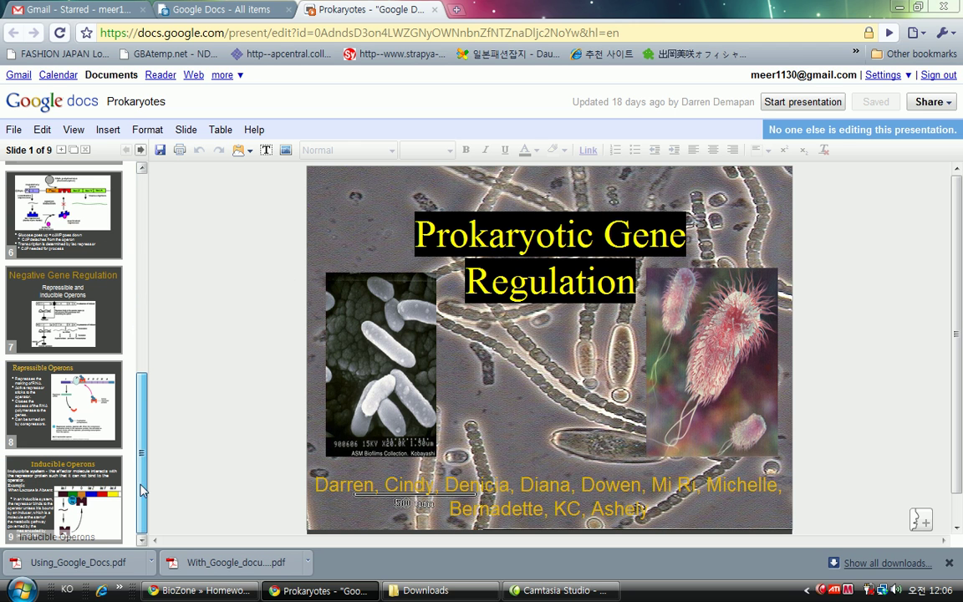
left_click(143, 190)
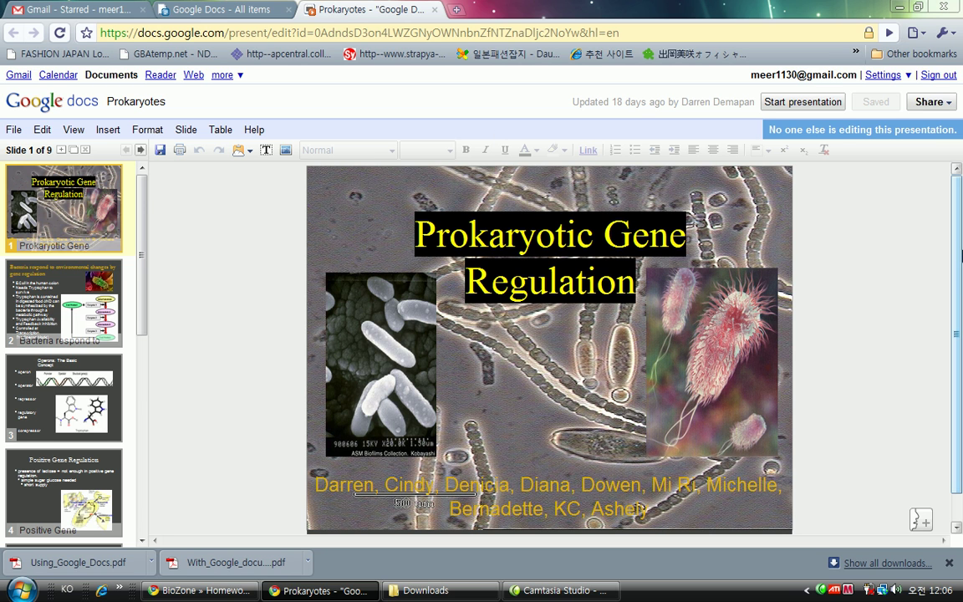
left_click(74, 296)
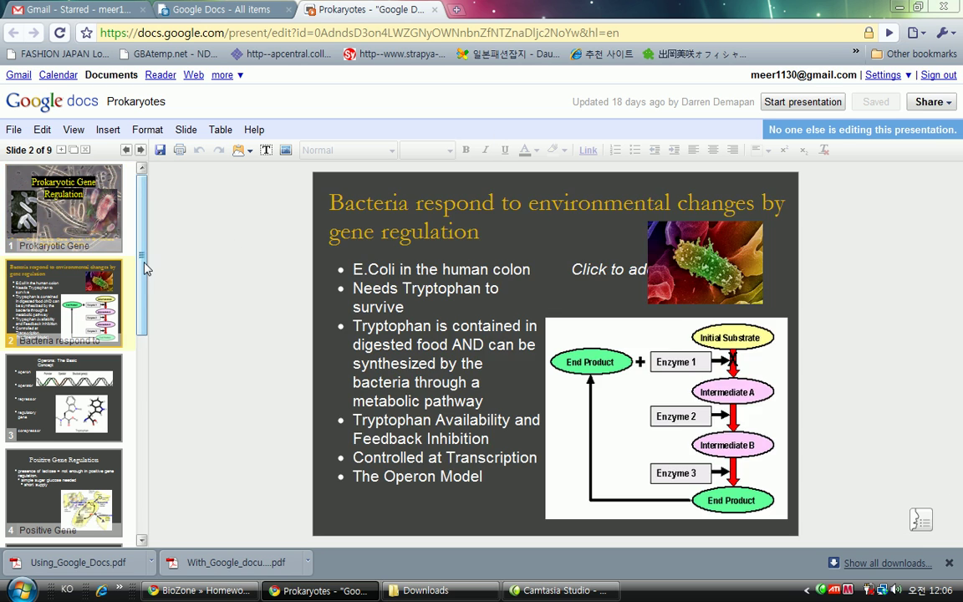
left_click(48, 411)
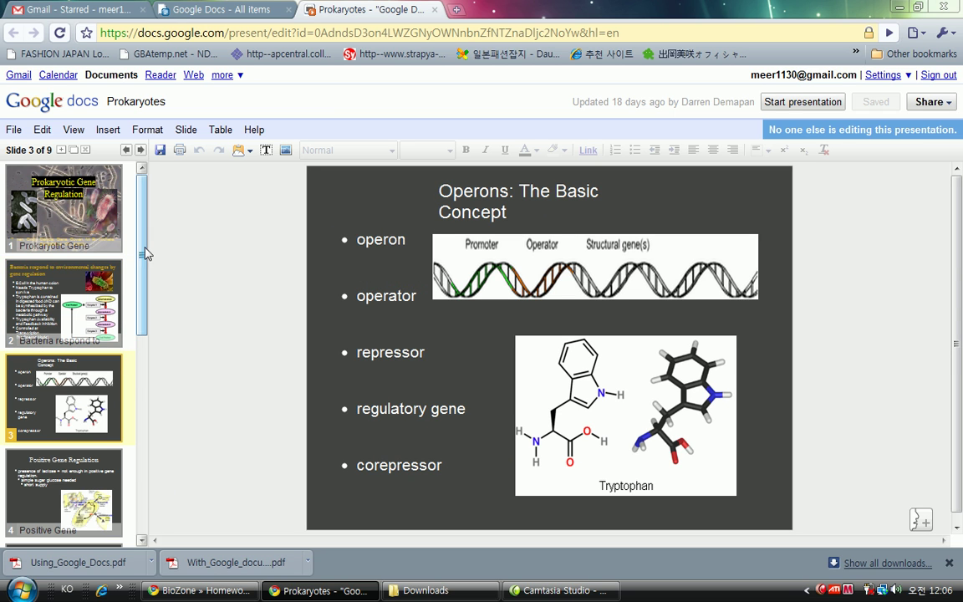
scroll(144, 255, "down", 2)
left_click(90, 308)
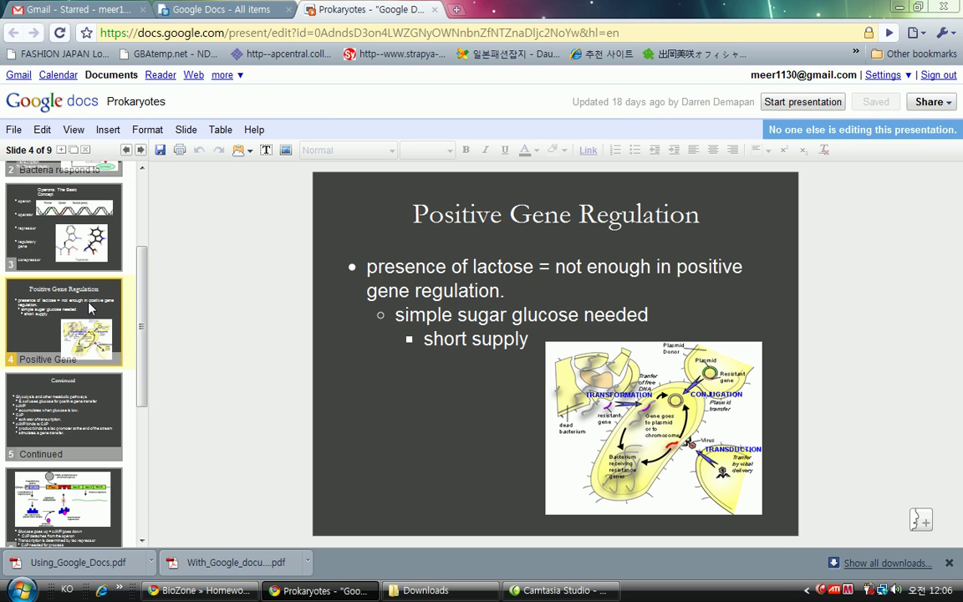
Go back to the beginning of the slide thumbnails and close the Prokaryotes presentation.
left_click_drag(143, 269, 147, 179)
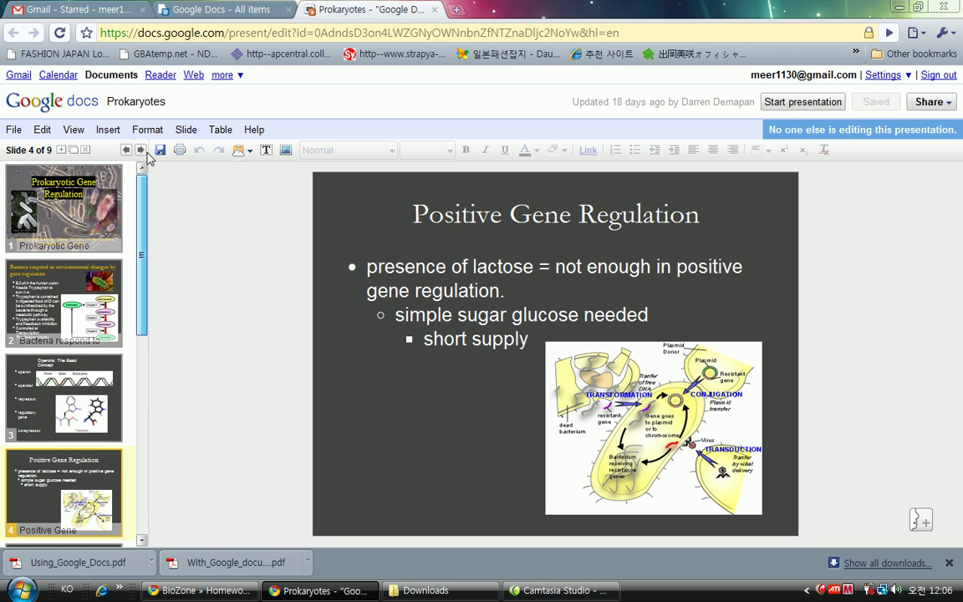
left_click(783, 102)
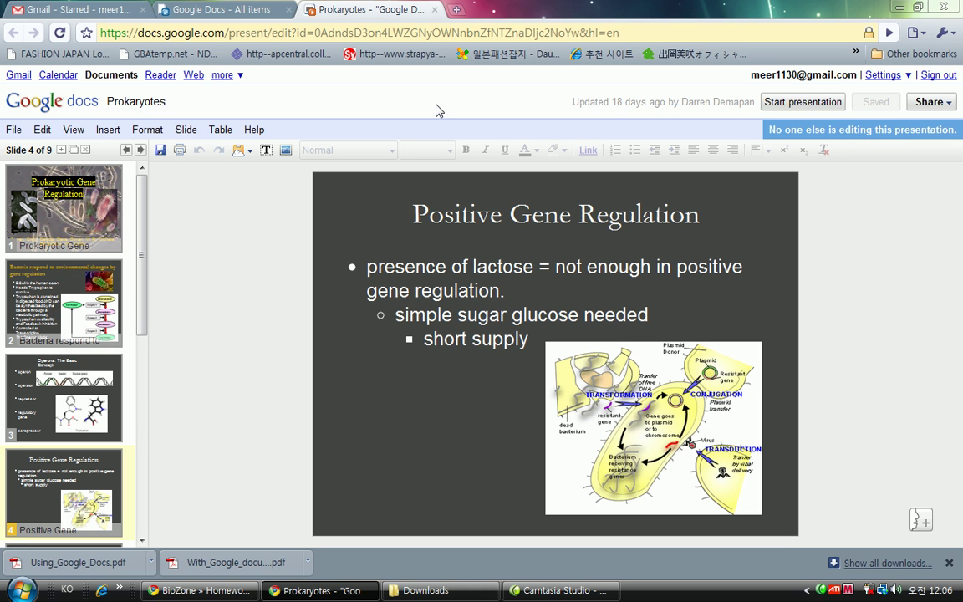
left_click(435, 10)
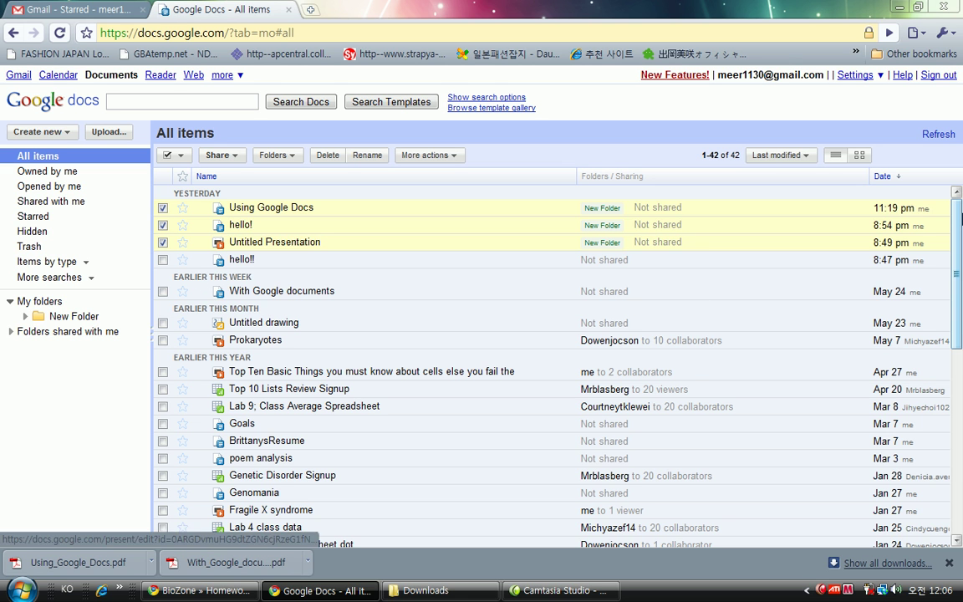
Look through the list of all items and deselect Using Google Docs, hello! and Untitled Presentation.
scroll(378, 296, "down", 3)
scroll(378, 296, "up", 3)
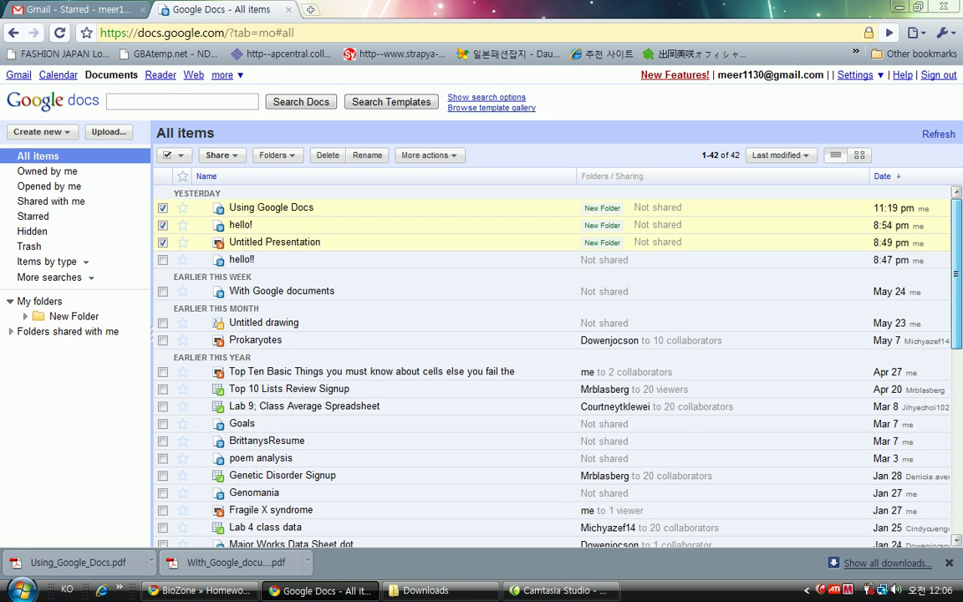
left_click(960, 473)
left_click_drag(959, 486, 960, 192)
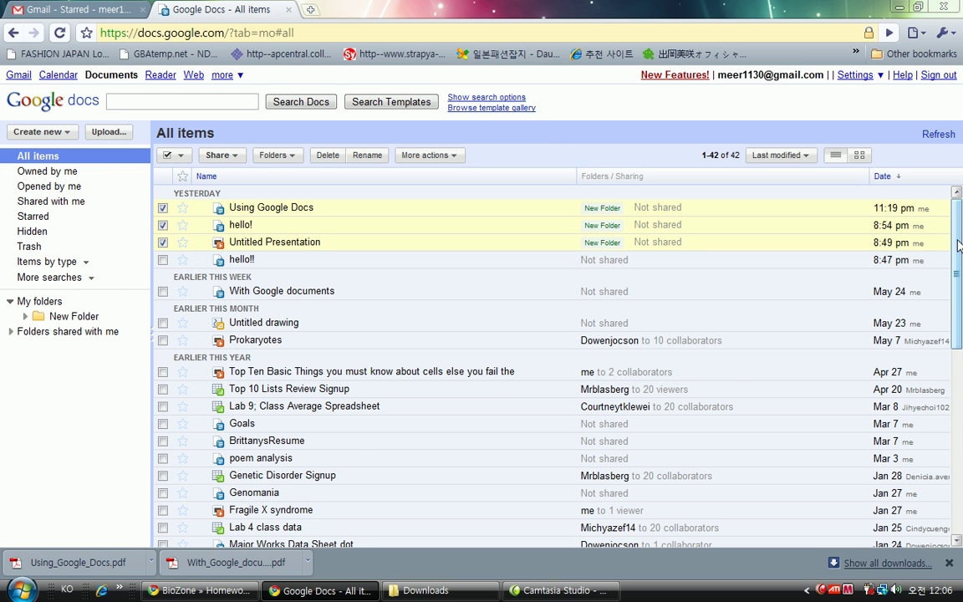
scroll(960, 339, "down", 3)
left_click_drag(961, 339, 953, 191)
left_click(163, 242)
left_click(163, 225)
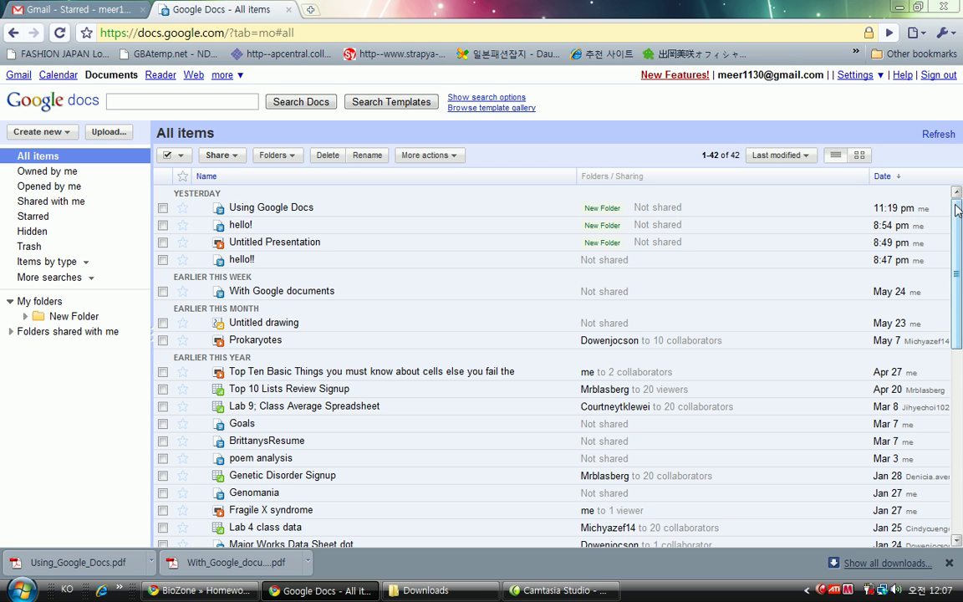
left_click_drag(961, 220, 961, 495)
left_click_drag(959, 455, 959, 217)
mouse_move(957, 205)
left_mouse_down()
mouse_move(960, 447)
mouse_move(957, 206)
left_mouse_up()
left_click_drag(958, 259, 960, 234)
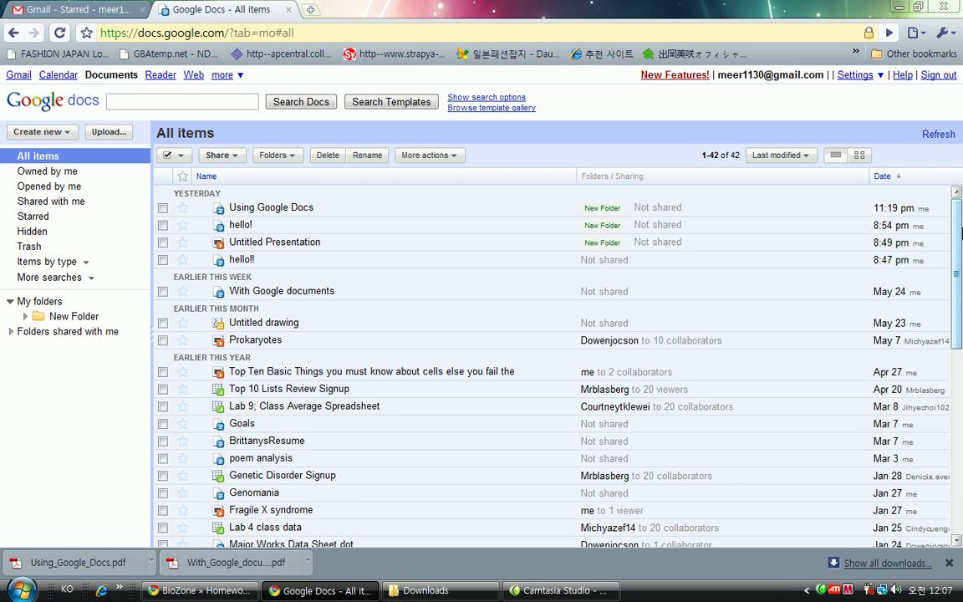